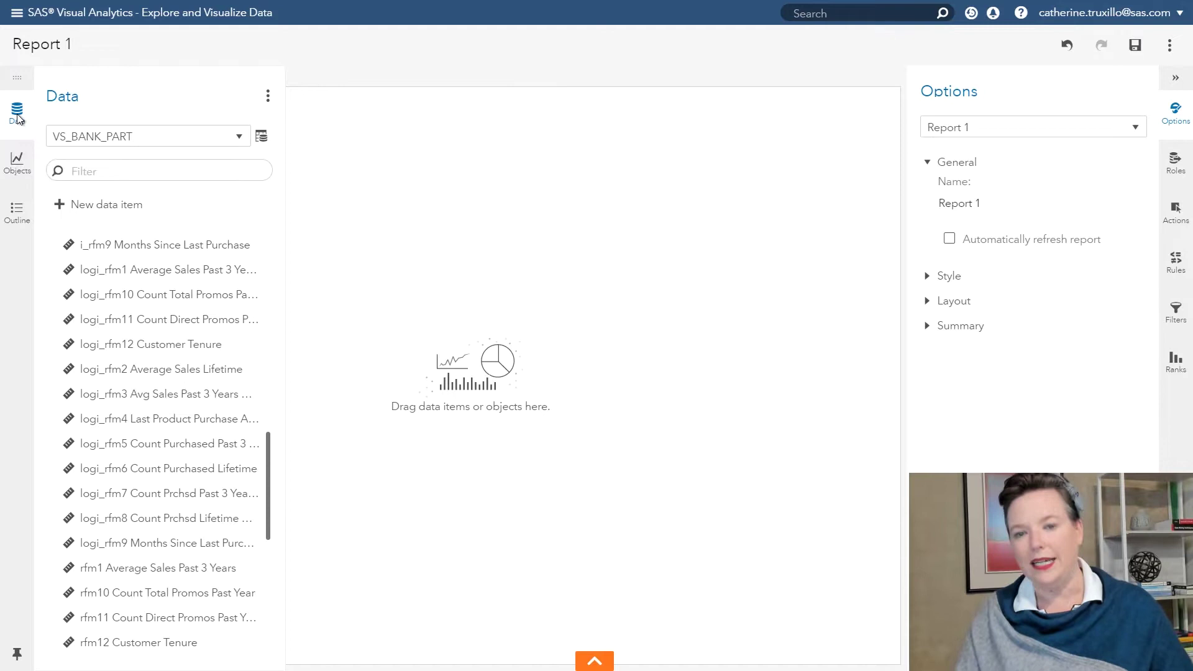
Add a Forest object from SAS Visual Data Mining and Machine Learning to Page 1
left_click(16, 163)
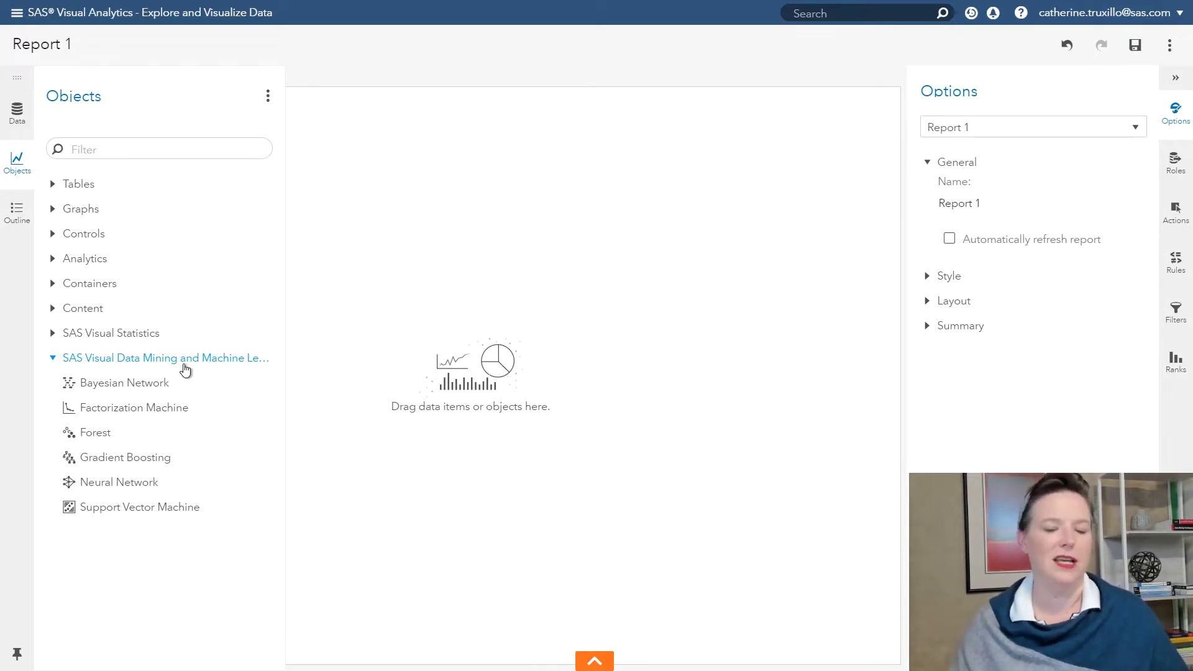
left_click(98, 441)
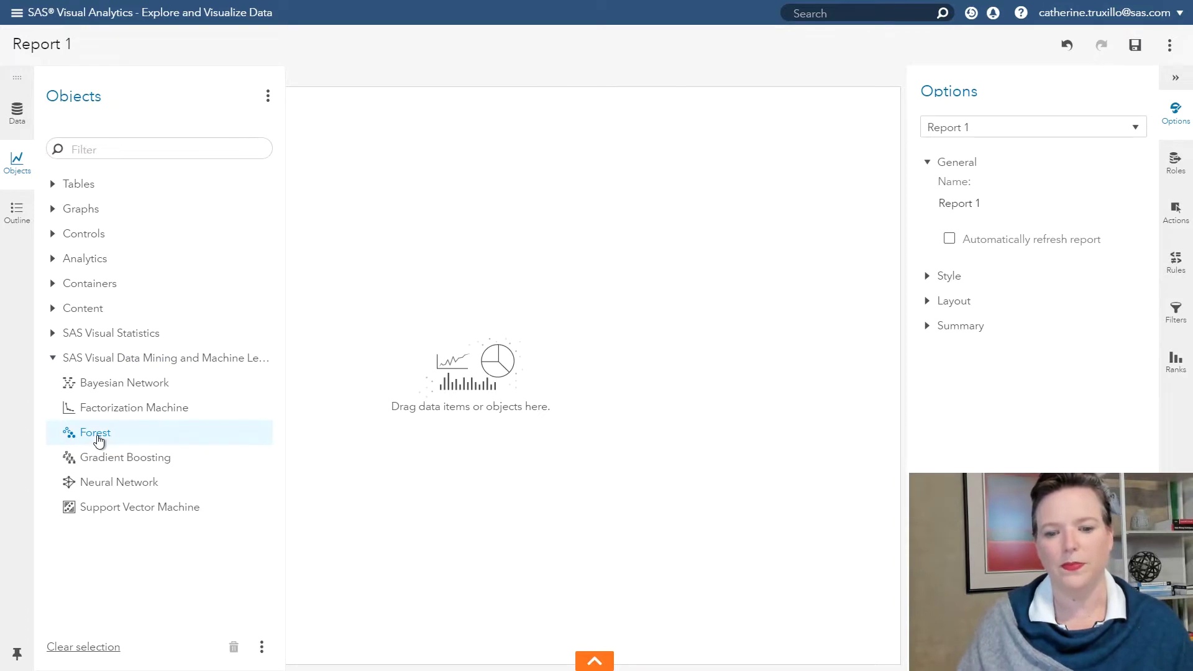
double_click(98, 441)
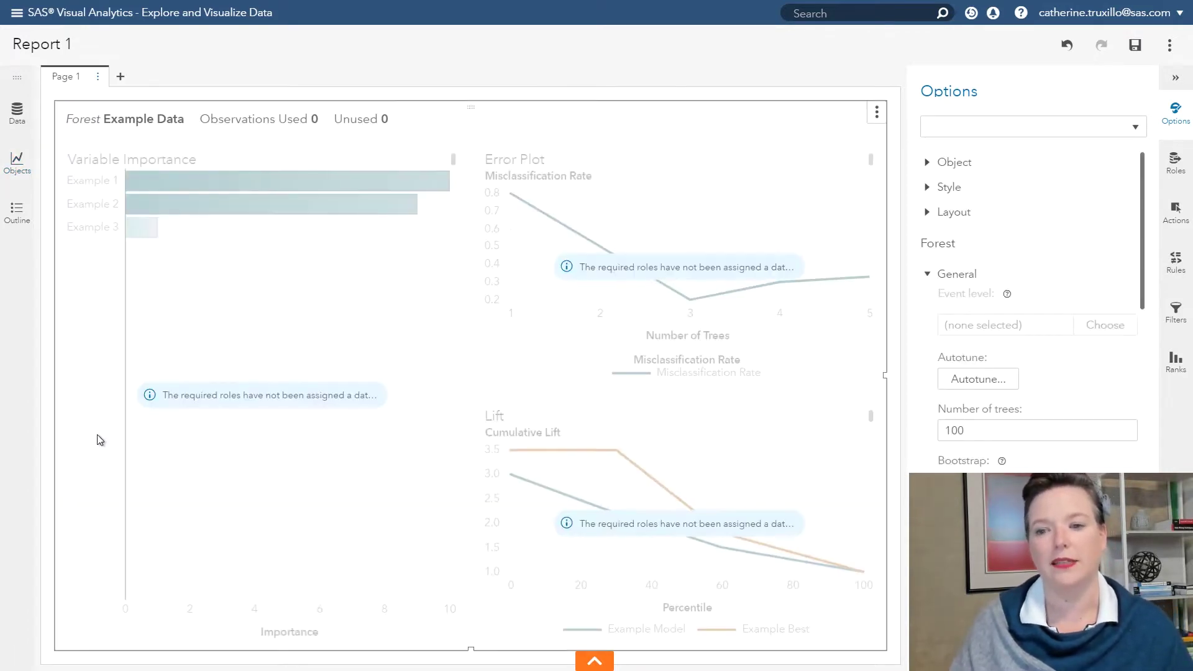
Drag the twelve items logi_rfm1 through logi_rfm9 onto Forest 1 and show its data roles
left_click(20, 117)
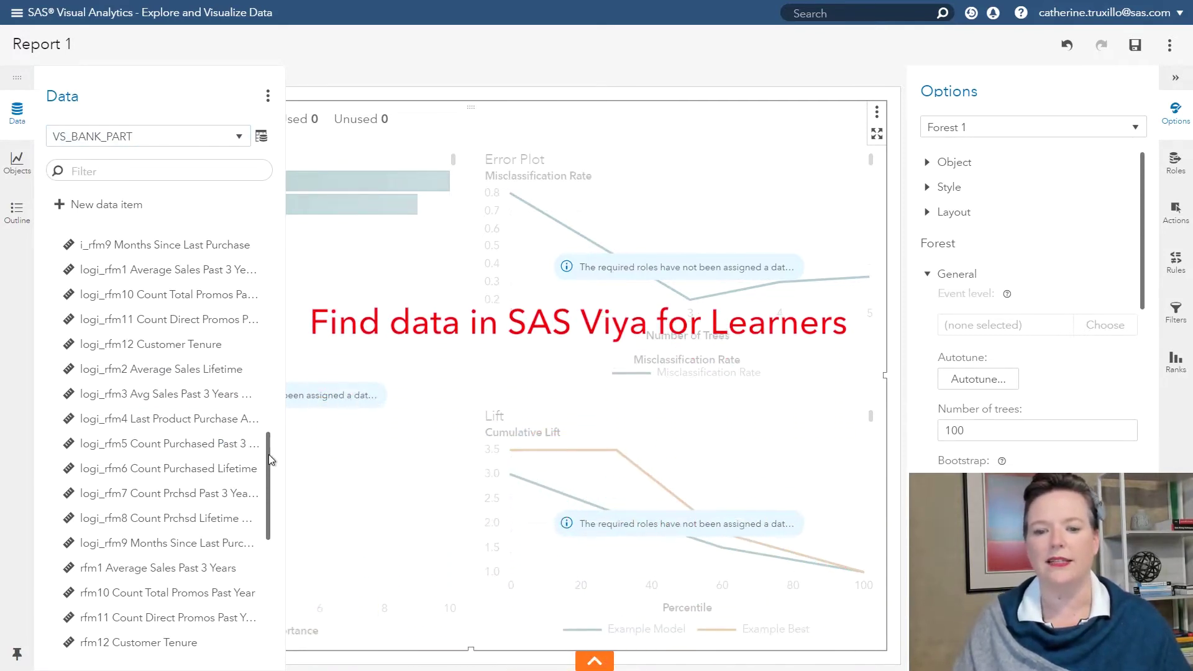
mouse_move(269, 453)
left_mouse_down()
mouse_move(265, 472)
mouse_move(270, 453)
left_mouse_up()
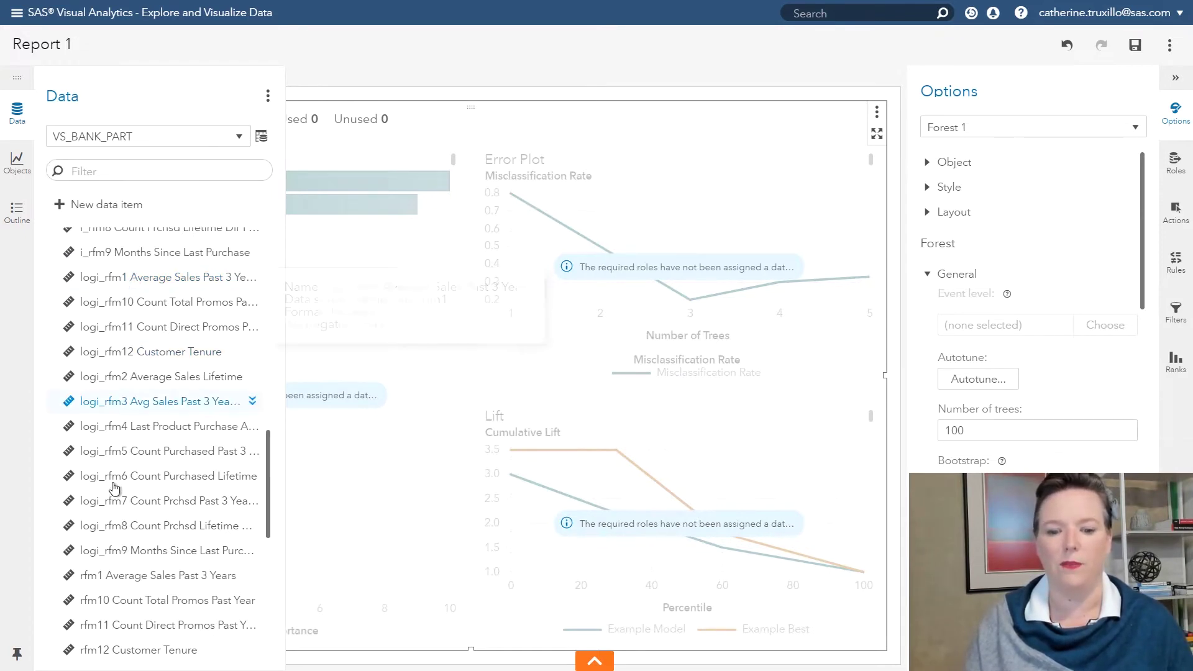
left_click(159, 377)
left_click(177, 278, "ctrl")
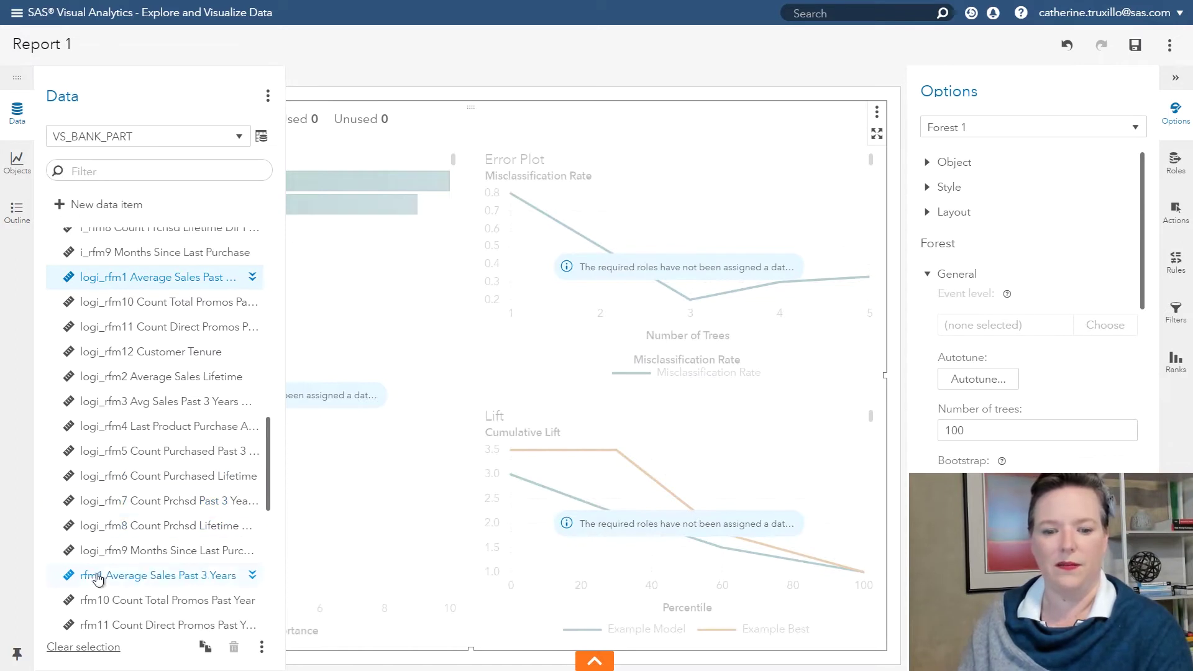
left_click(110, 553, "shift")
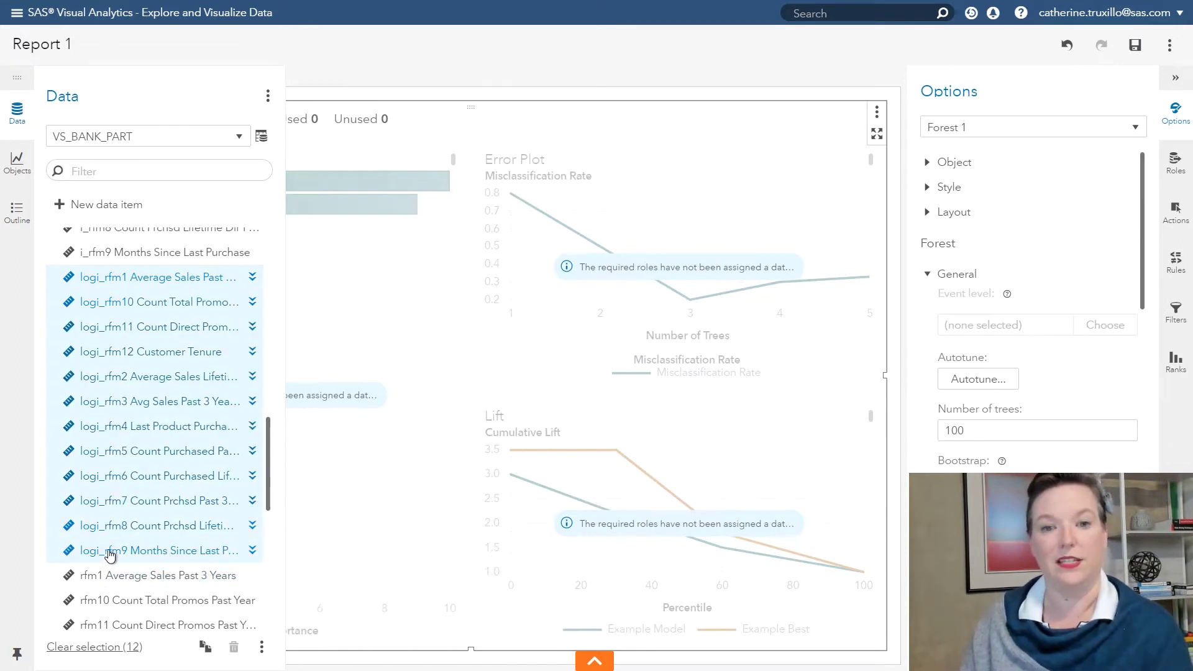
left_click_drag(224, 491, 523, 388)
left_click(1174, 162)
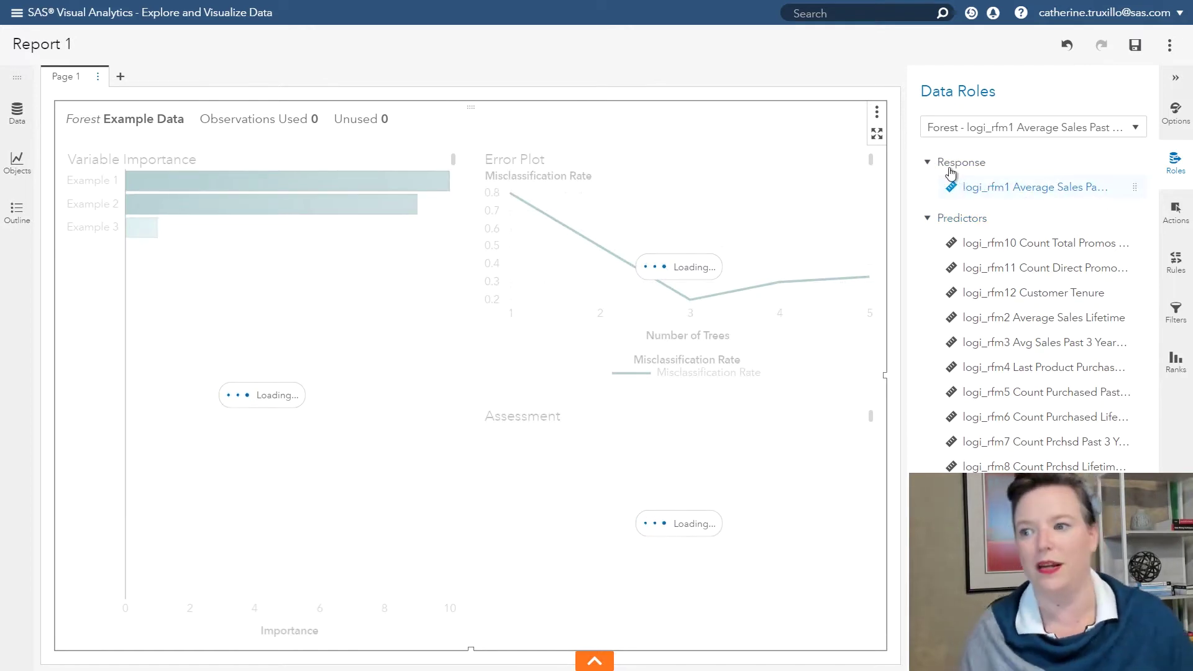
Remove logi_rfm1 from Response and add logi_rfm1 Average Sales Past 3 Years as a predictor
left_click(927, 164)
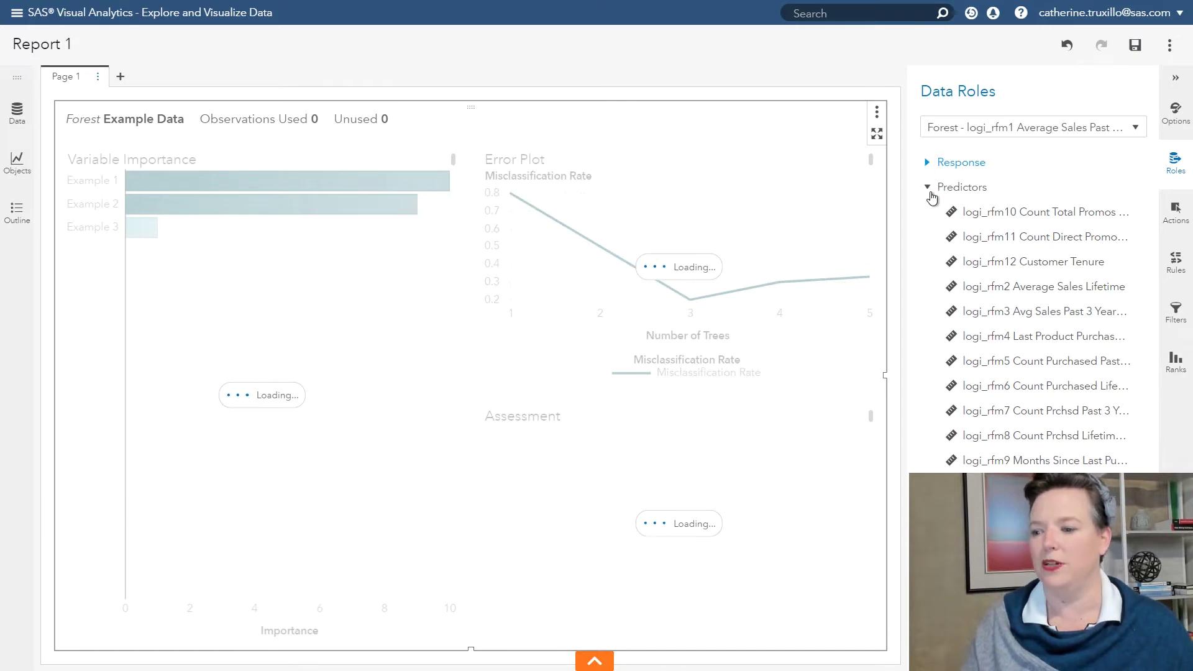
left_click(927, 162)
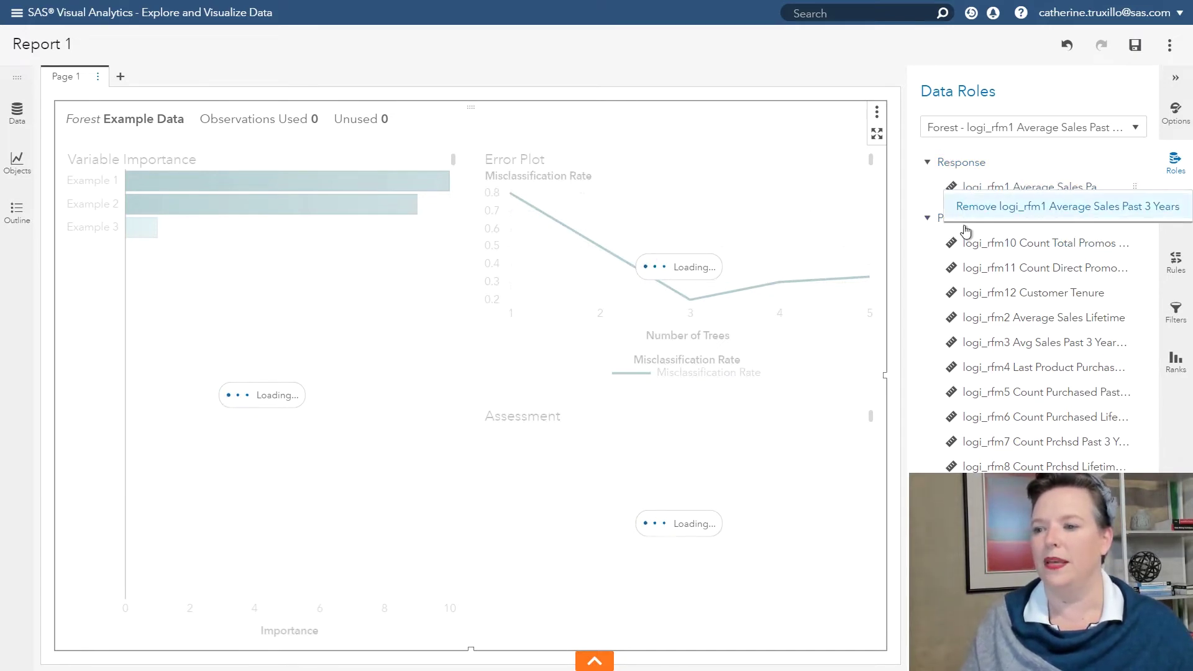
left_click(966, 209)
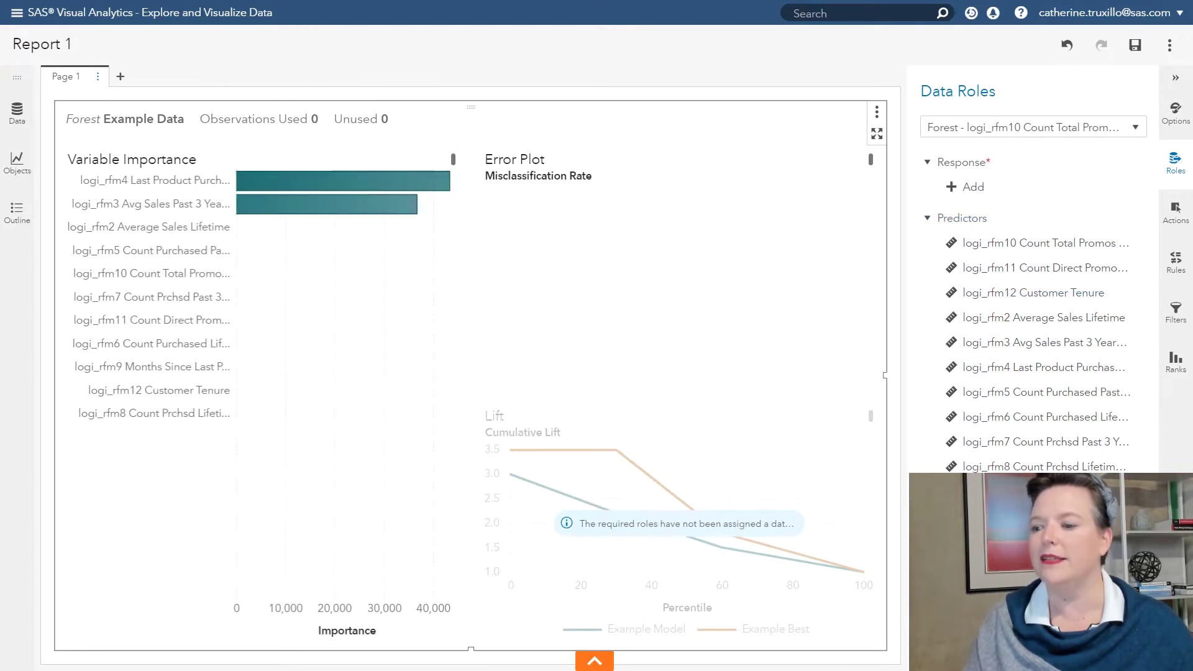
left_click(968, 186)
scroll(742, 316, "down", 7)
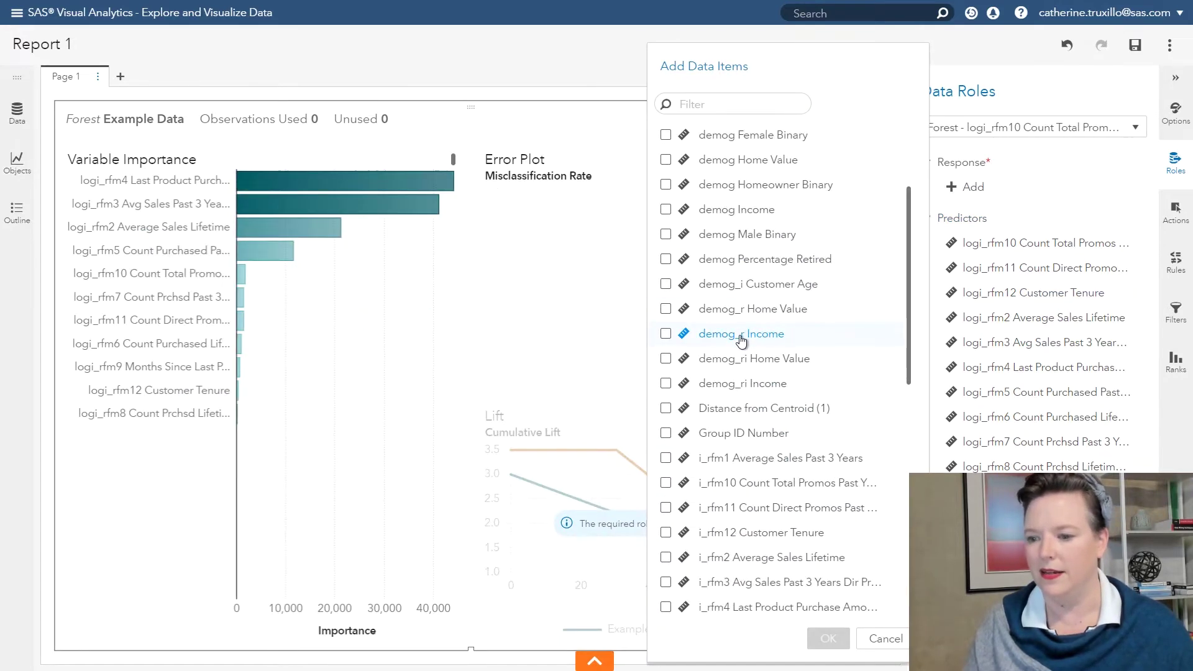
scroll(739, 340, "down", 4)
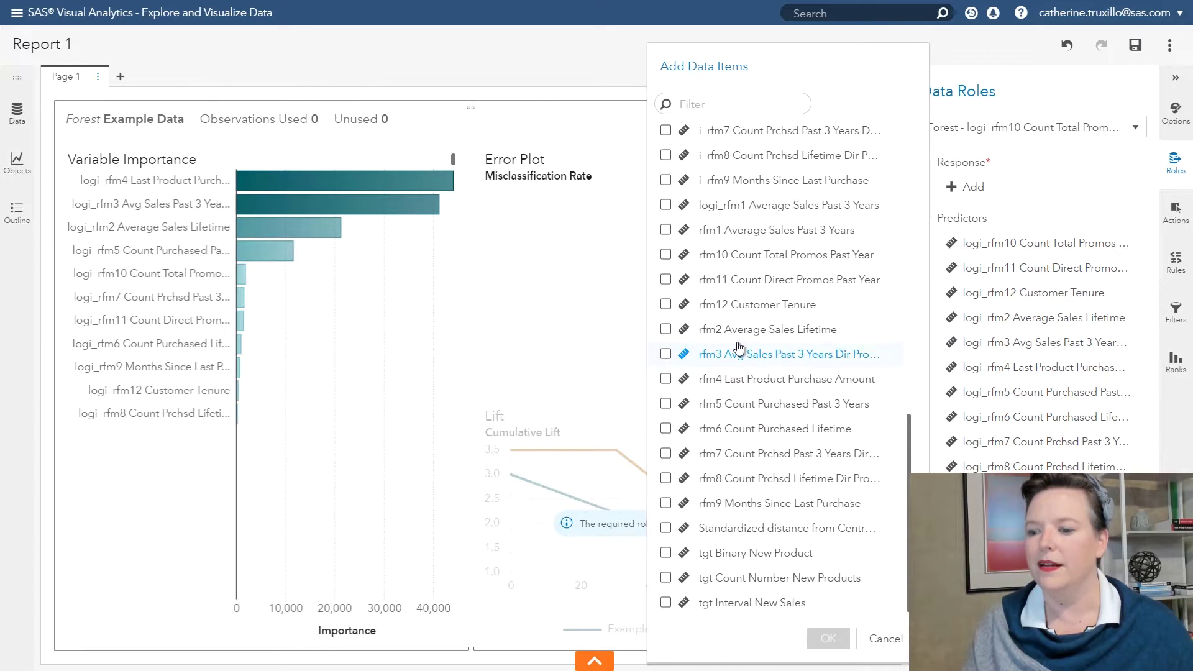
left_click(666, 204)
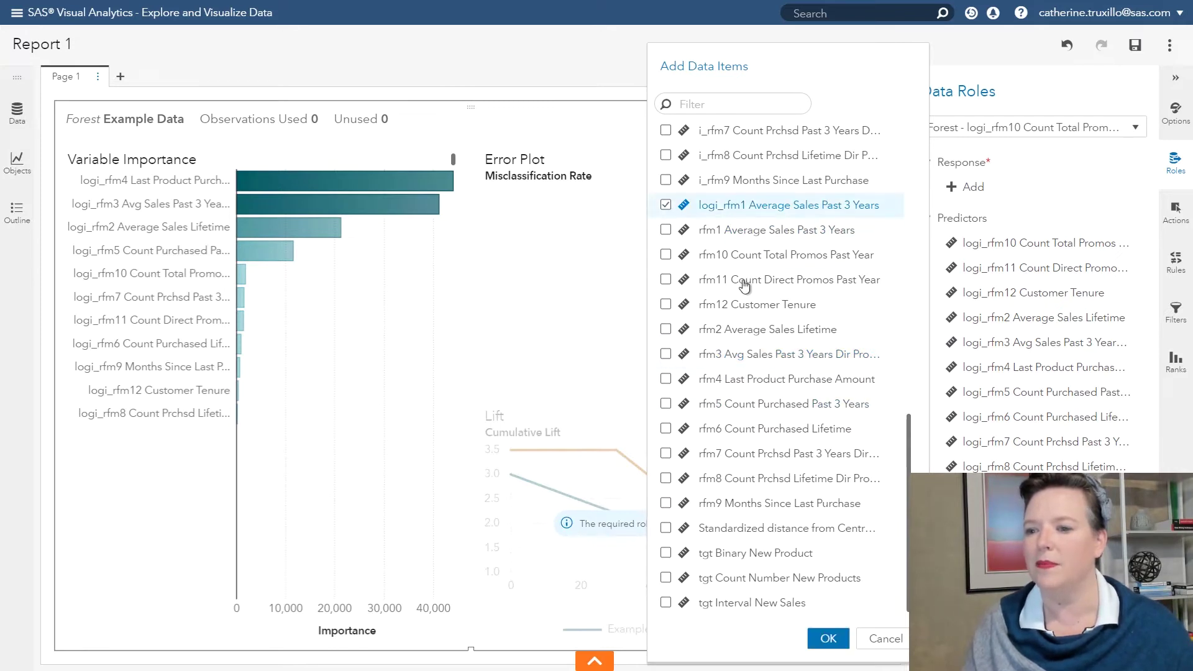
left_click(828, 638)
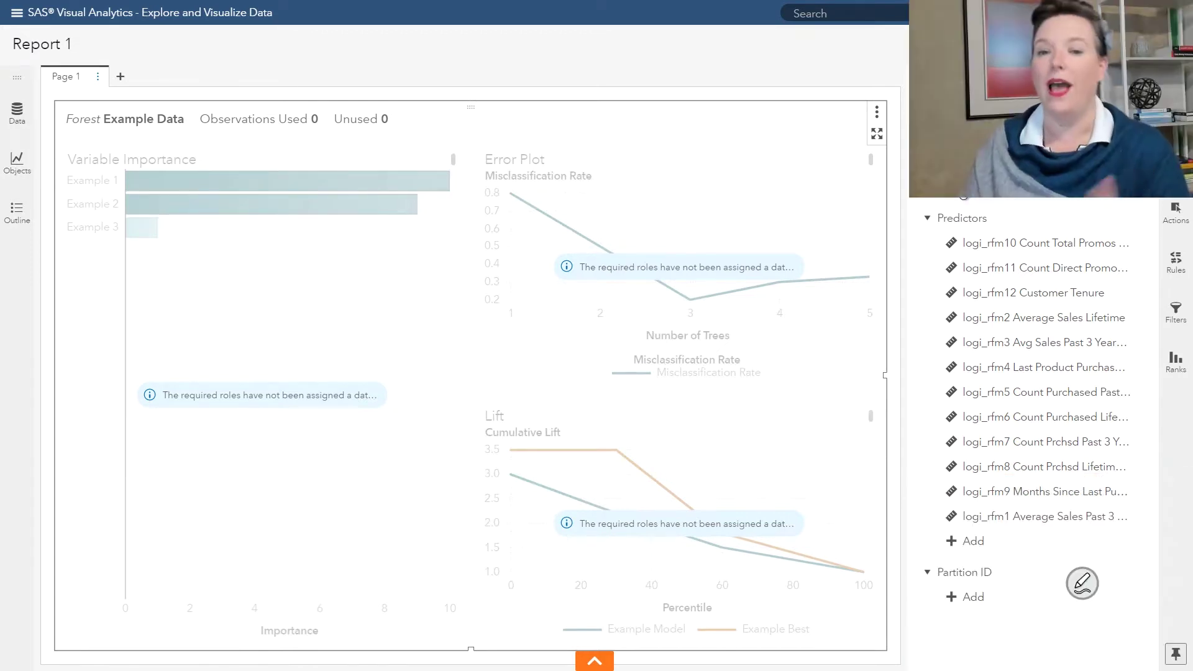
Add category 1 Account Activity Level and category 2 Customer Value Level as Forest 1 predictors
left_click(953, 541)
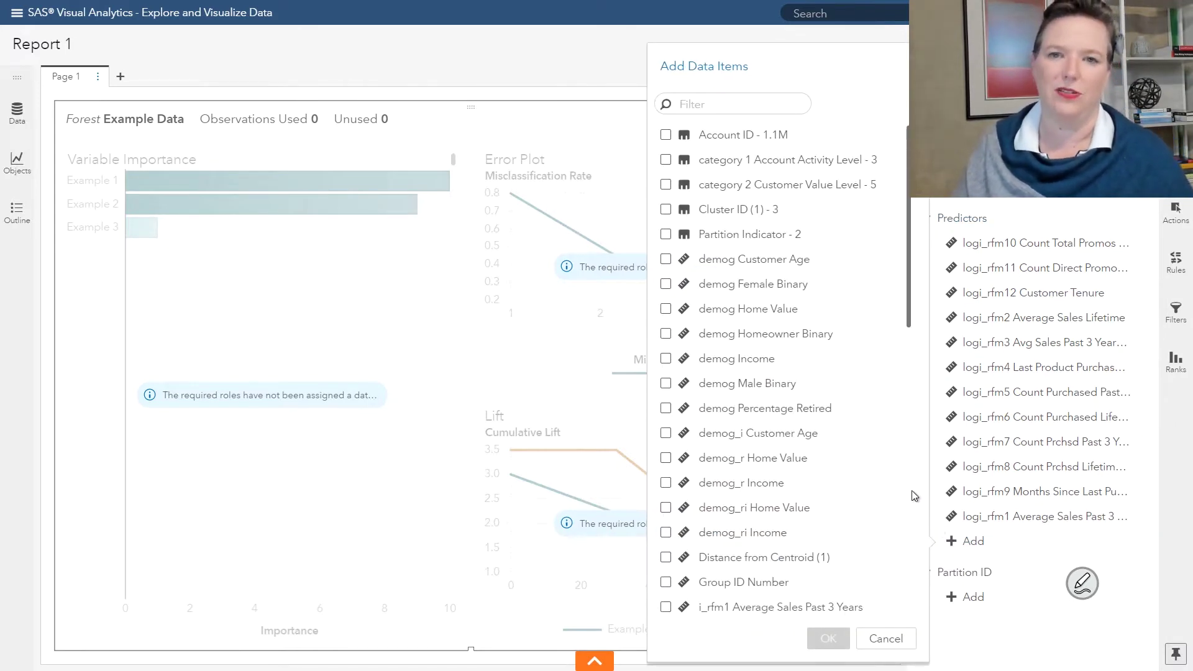
left_click(665, 161)
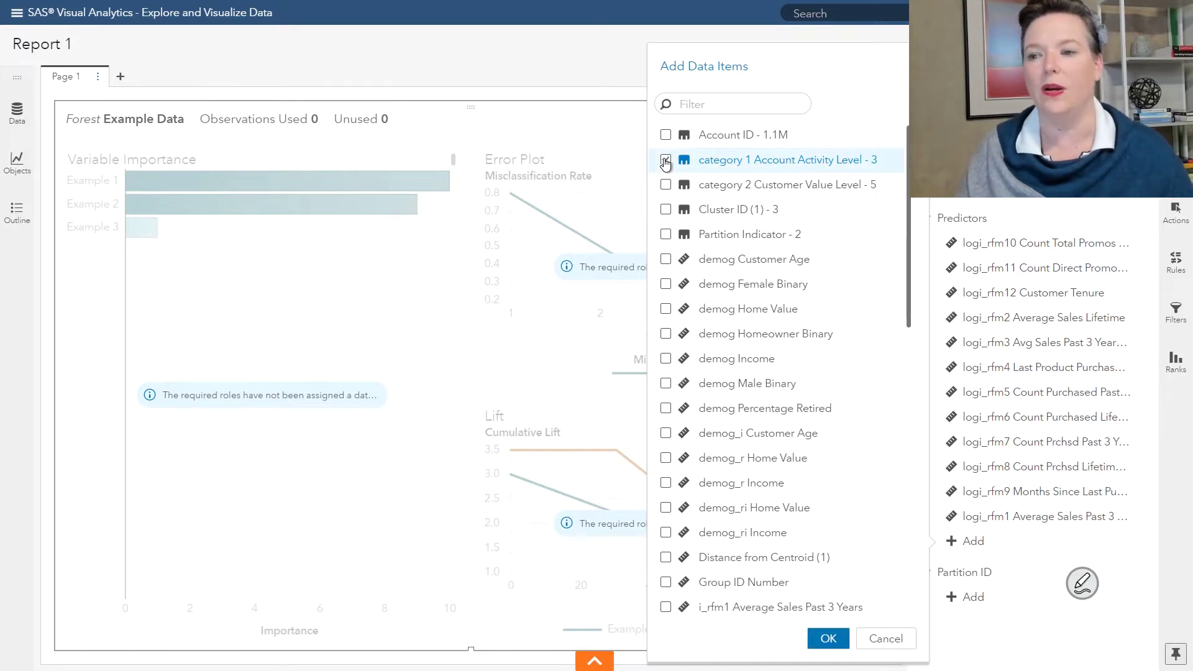
left_click(665, 185)
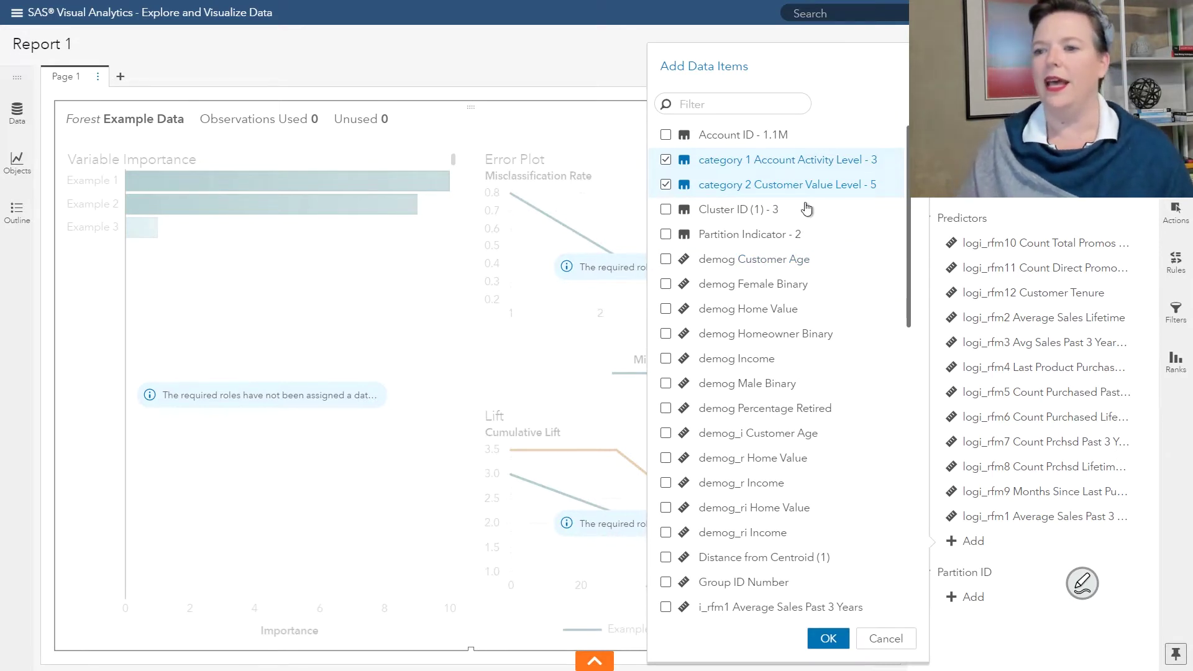
left_click(828, 639)
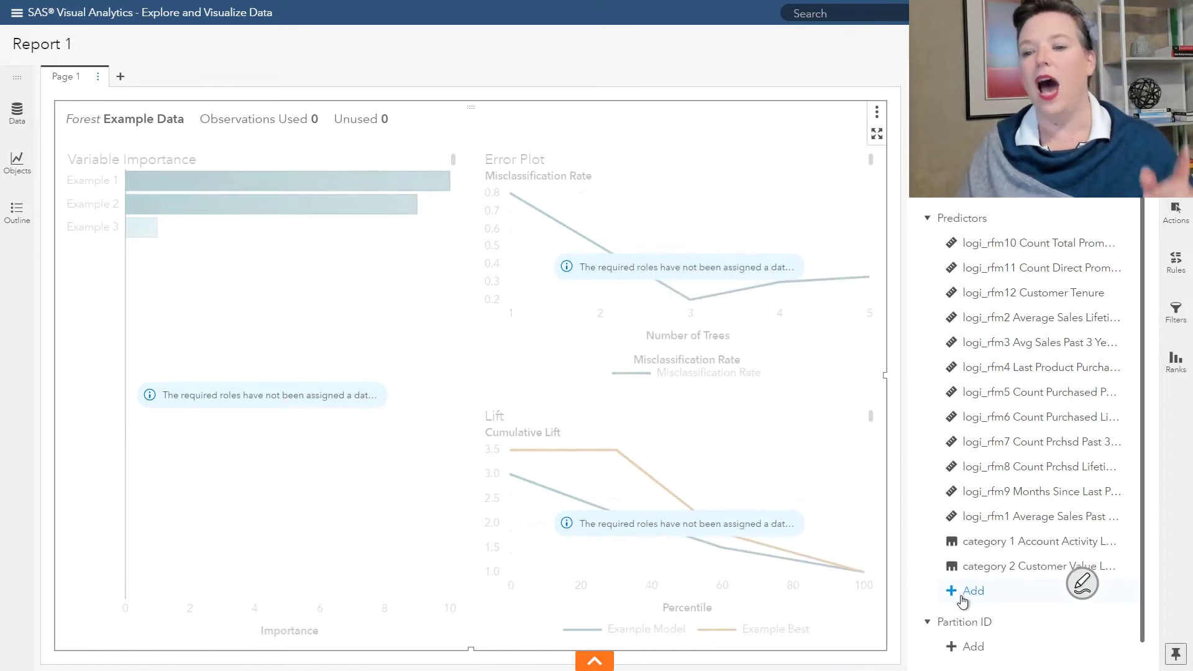
Find no qualifying items for Partition ID, then return to the VS_BANK_PART data items
left_click(950, 646)
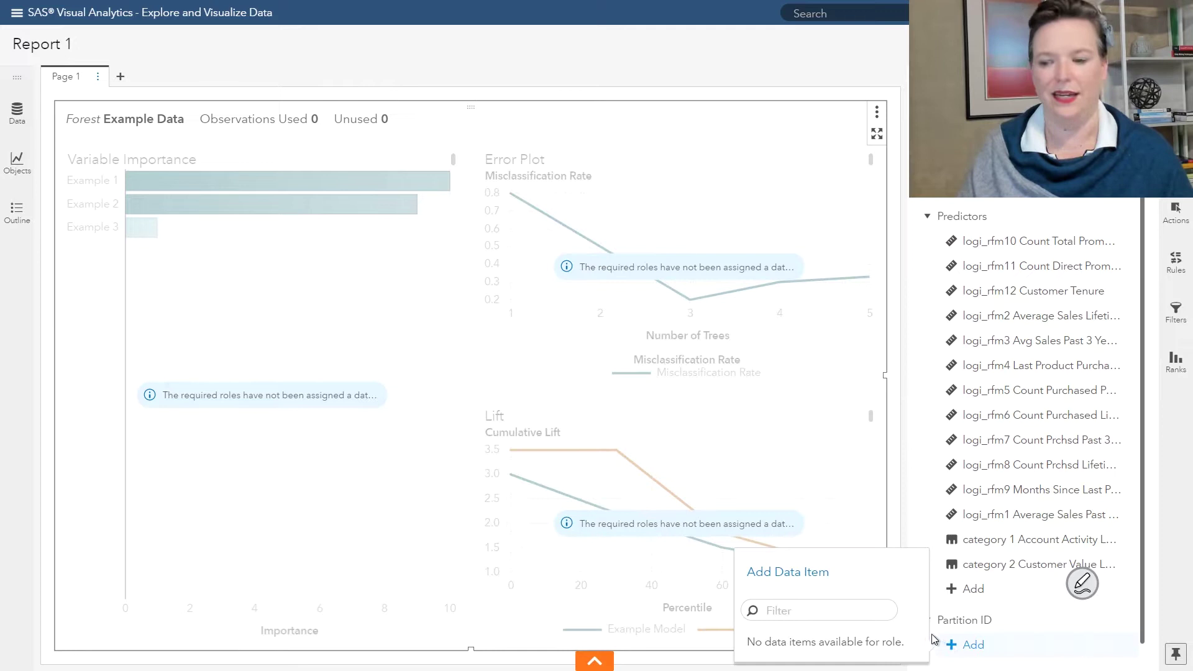
scroll(1146, 513, "down", 1)
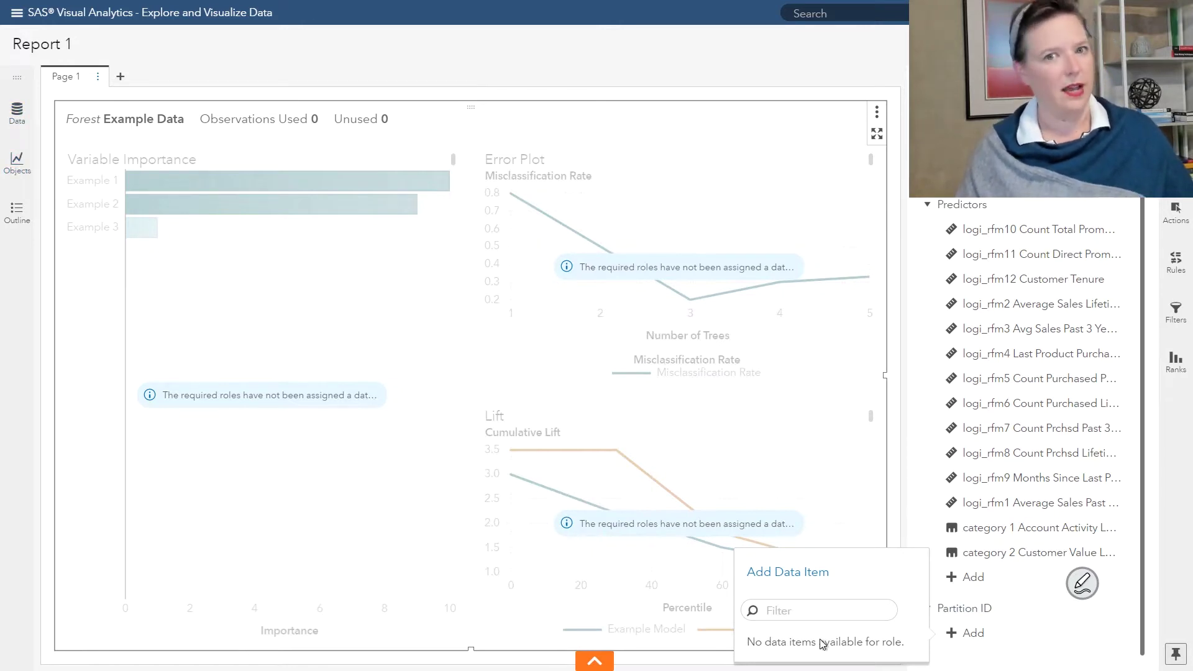
left_click(31, 117)
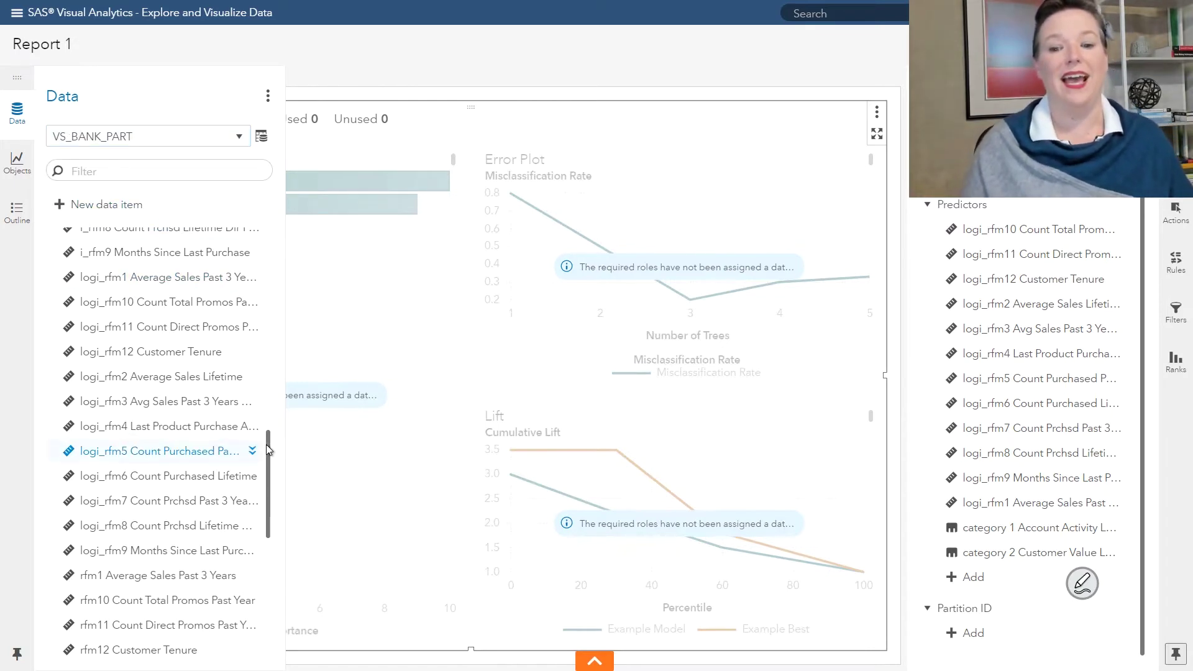
Scroll the Data pane to the Category items and open the Partition Indicator context menu
left_click_drag(269, 449, 277, 189)
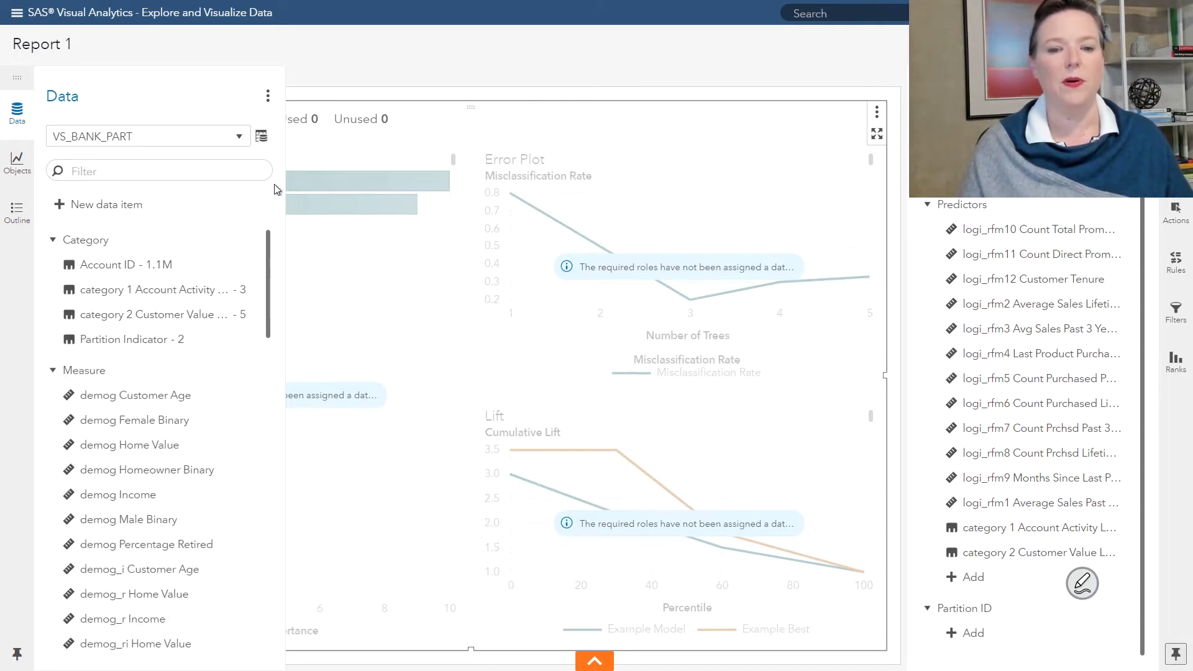
mouse_move(139, 342)
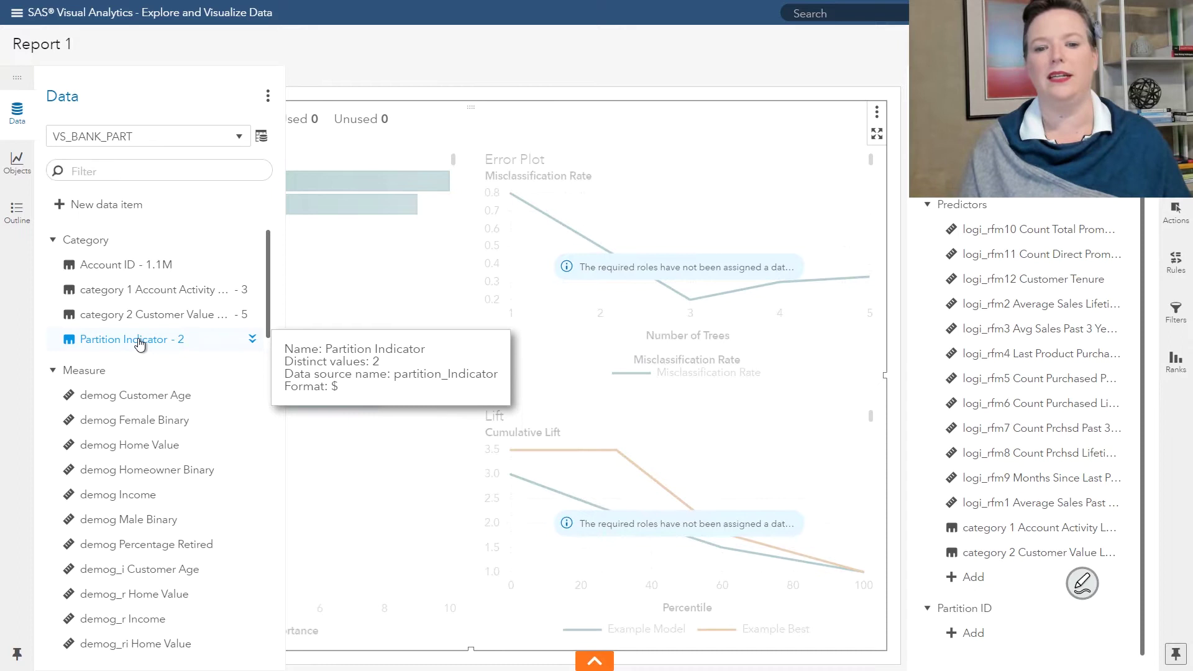
right_click(139, 344)
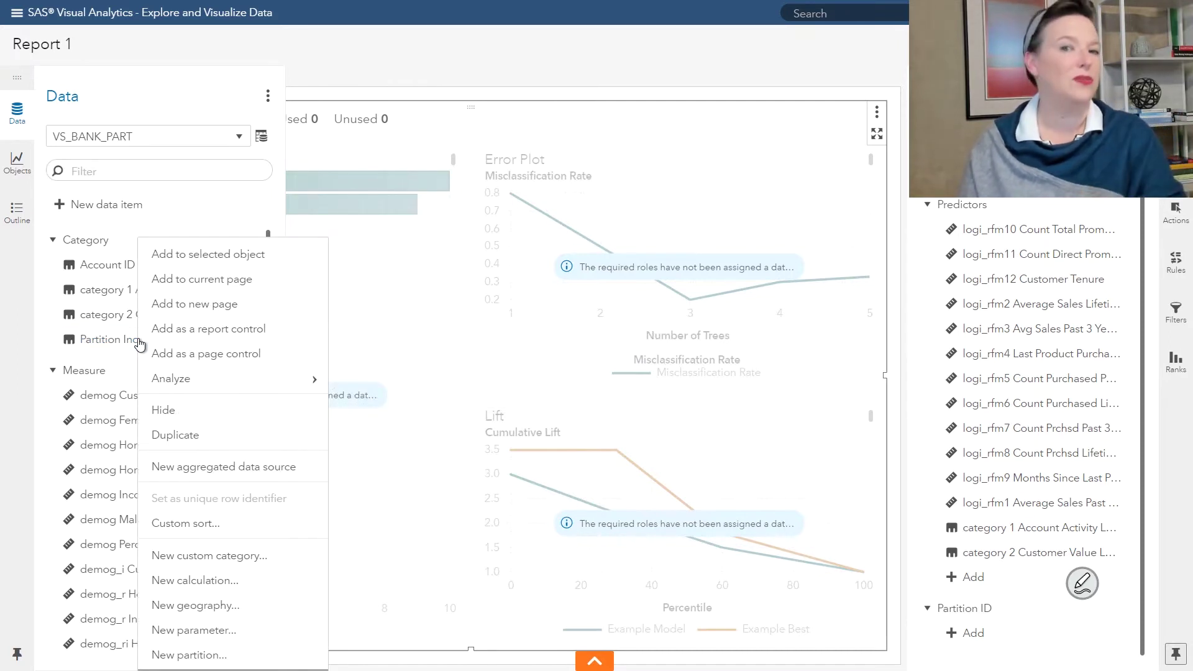
Create a partition from Partition Indicator, with Validation as the validation value and Training as the training value
left_click(159, 658)
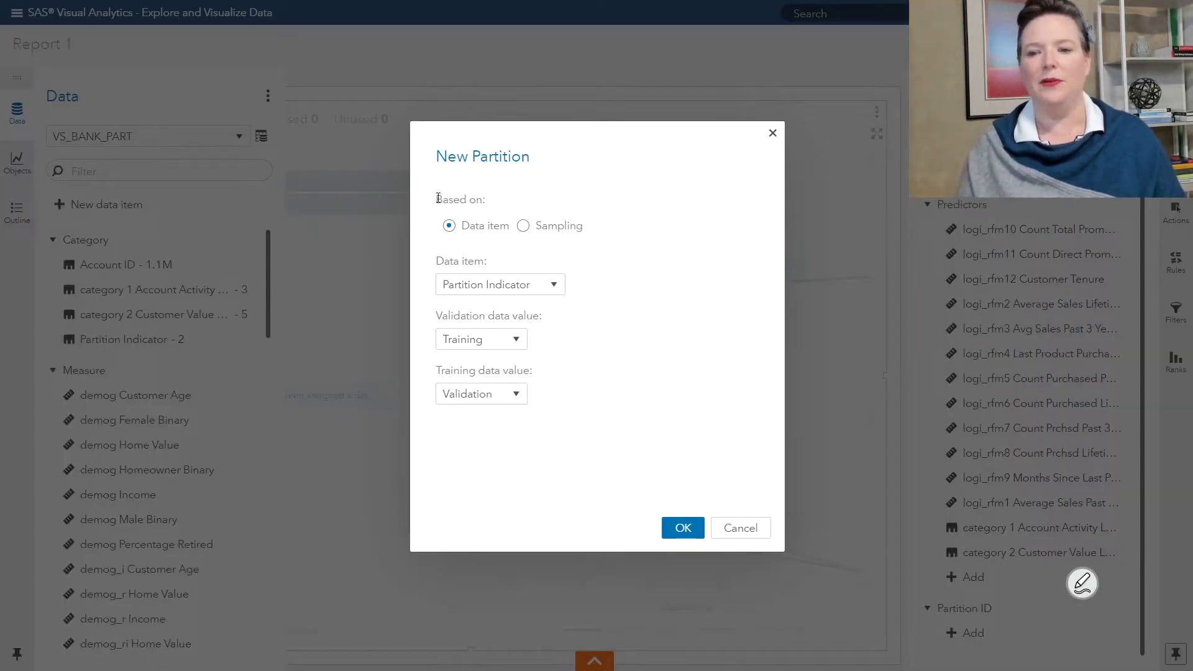
left_click(552, 285)
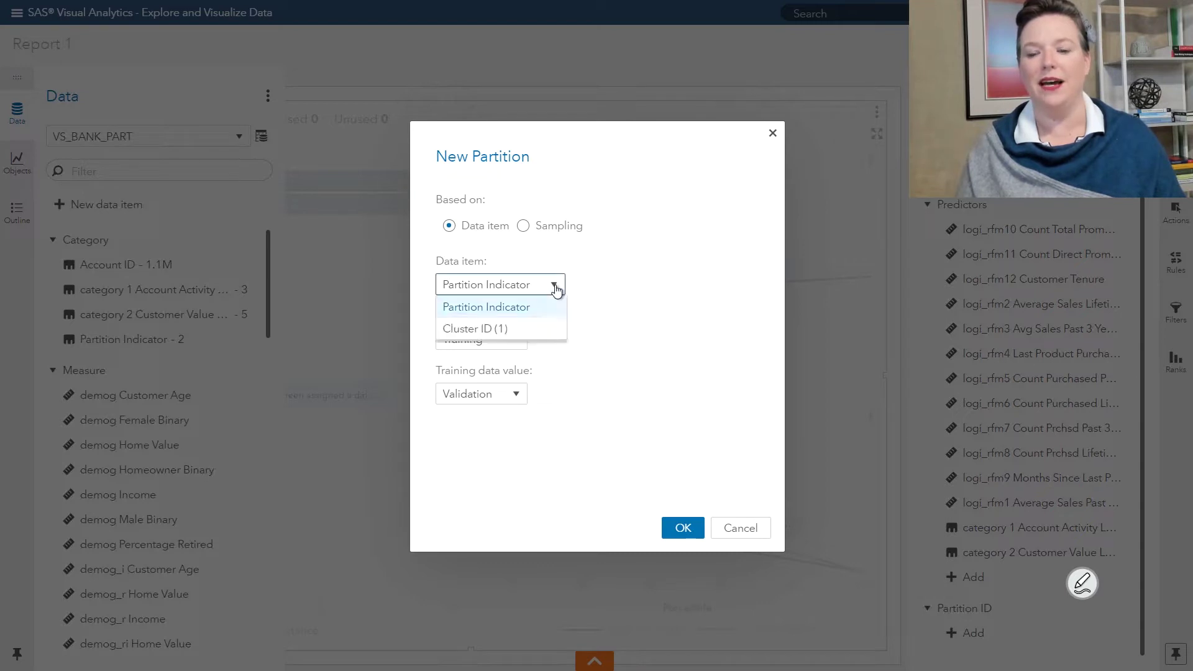
left_click(536, 307)
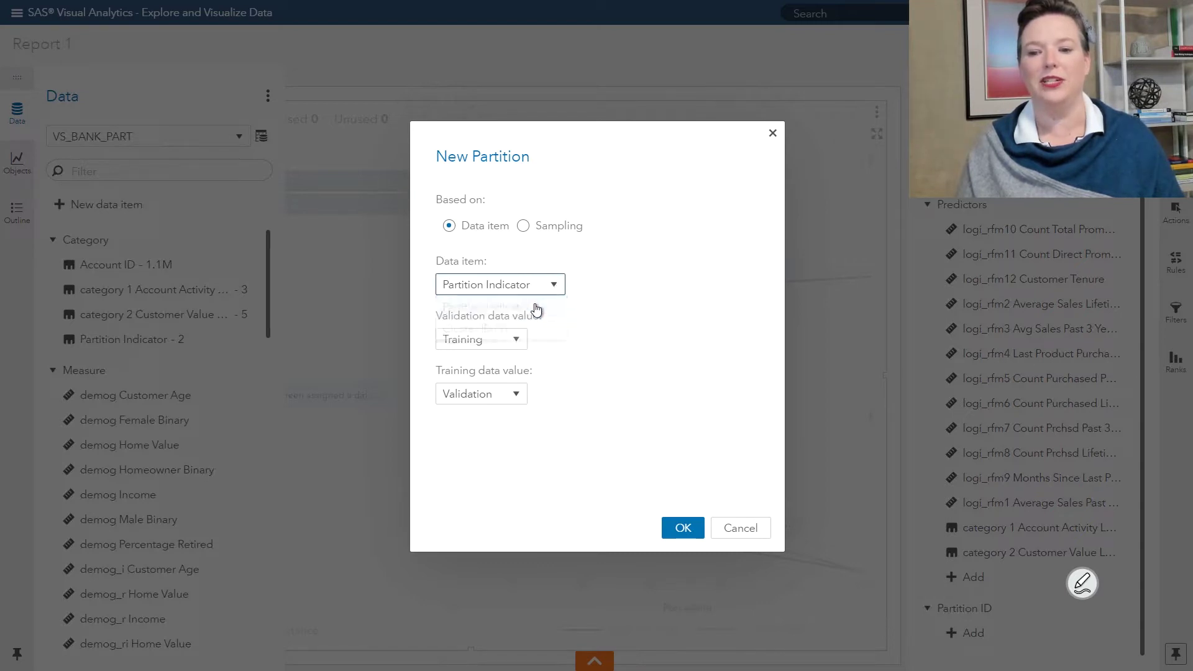
left_click(520, 343)
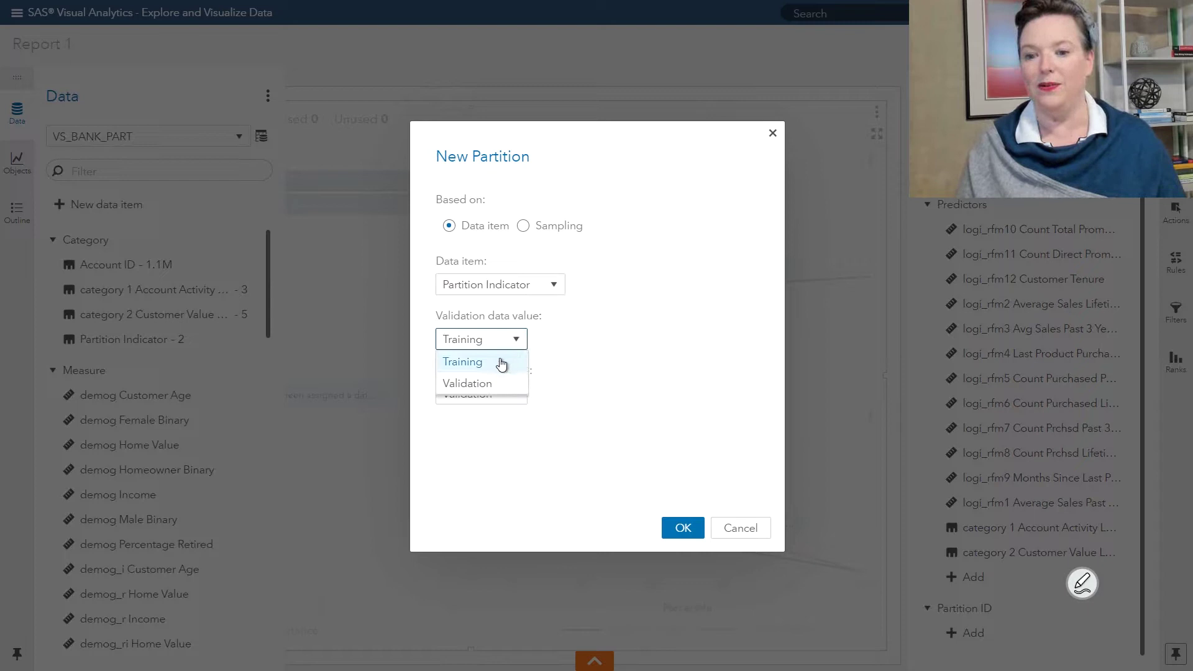
left_click(485, 388)
left_click(485, 385)
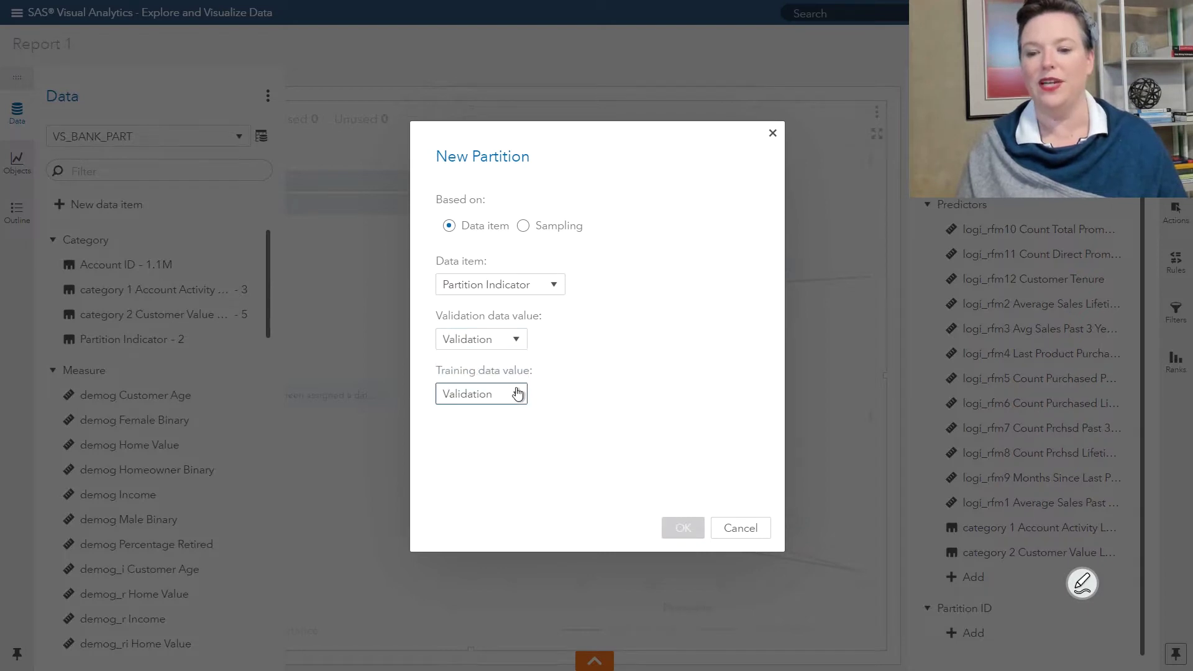
left_click(515, 394)
left_click(477, 423)
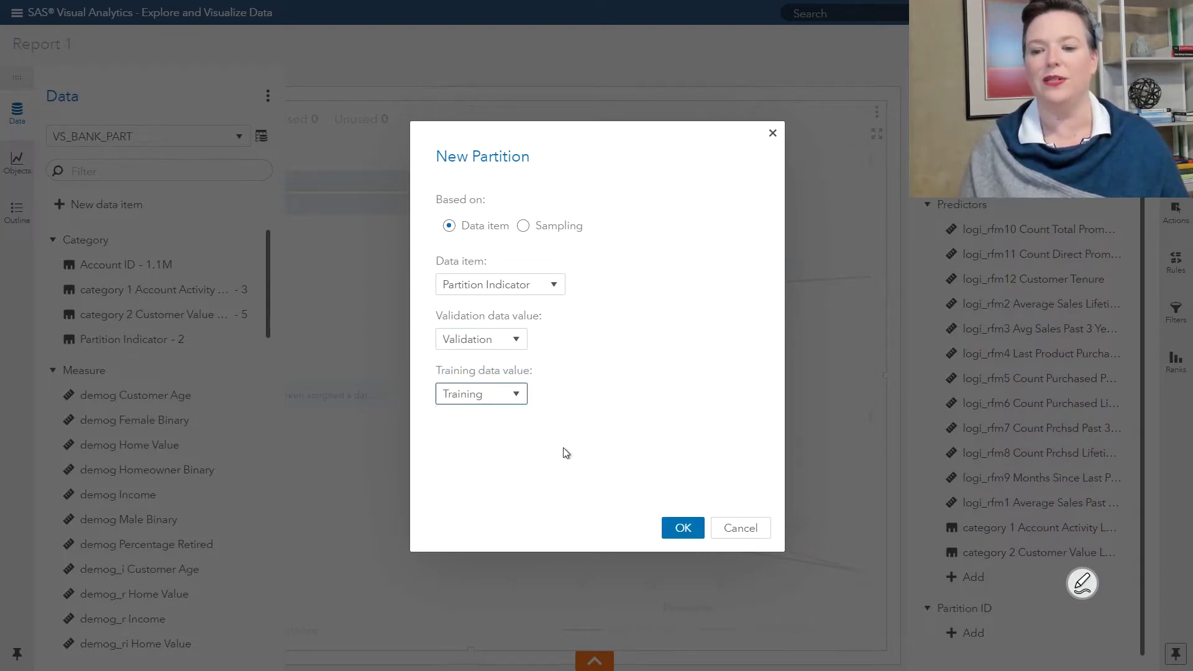
left_click(683, 527)
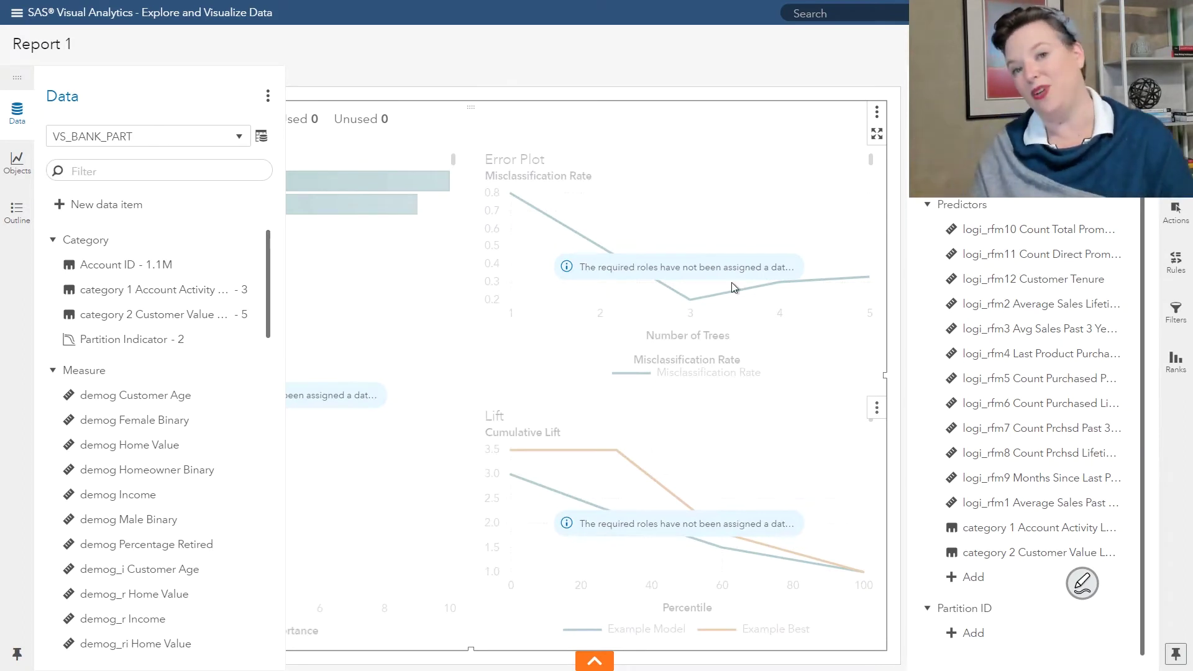
Set Partition Indicator as Forest 1's Partition ID and list the items available for Response
left_click(952, 636)
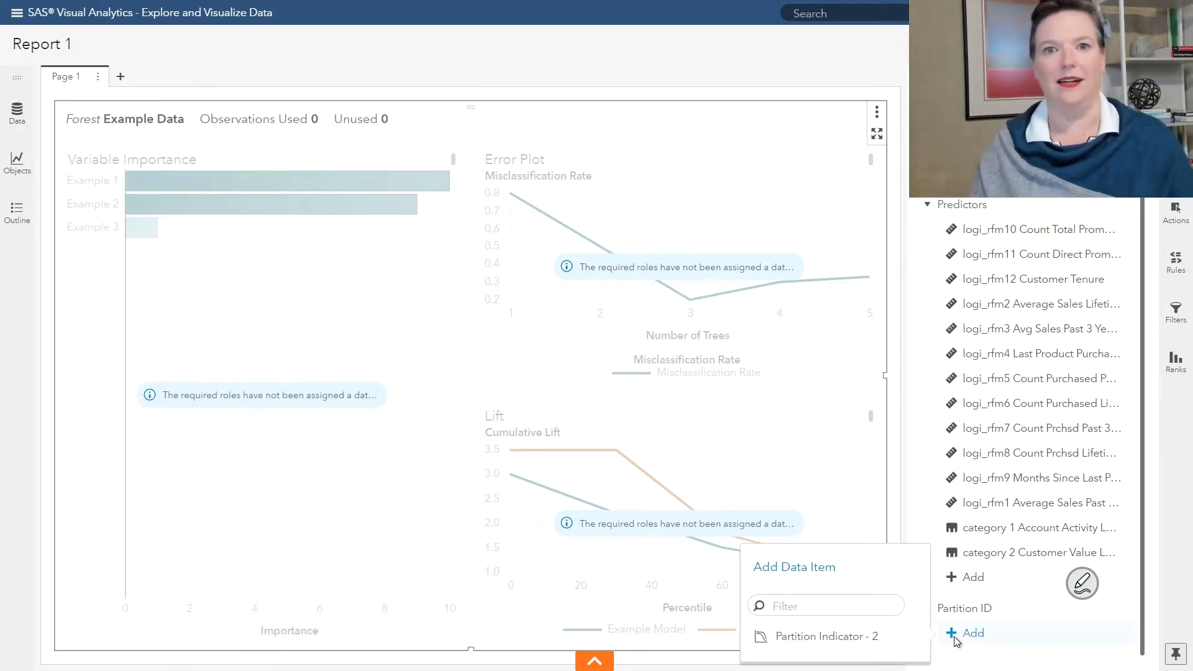
left_click(861, 638)
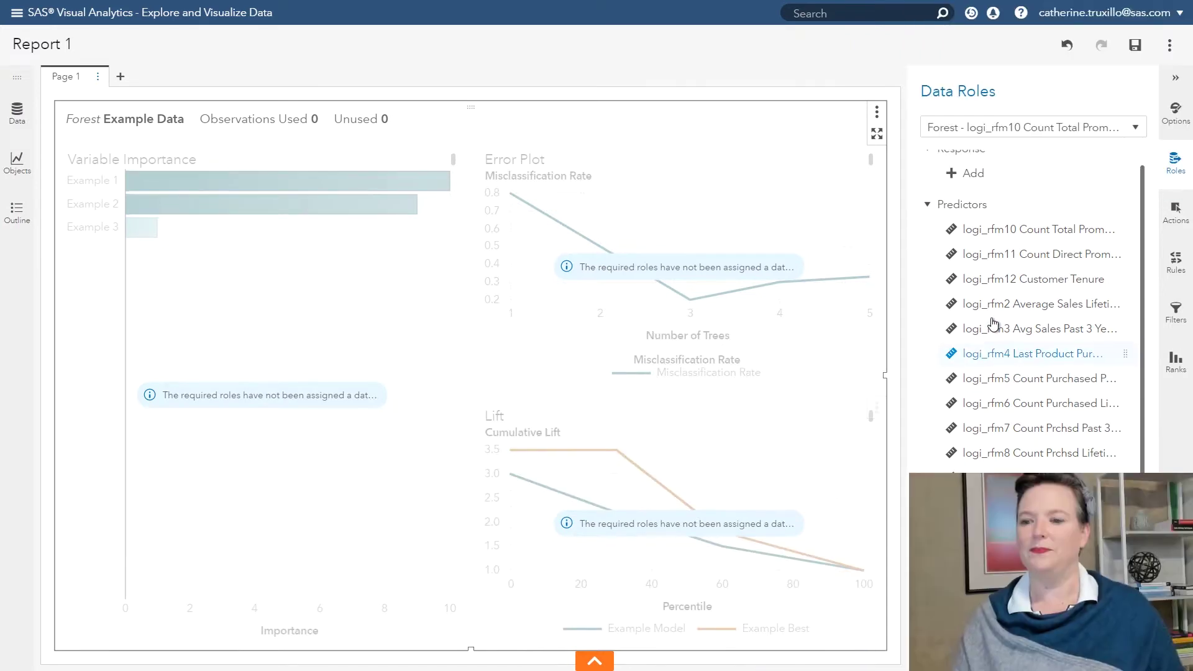
left_click(955, 175)
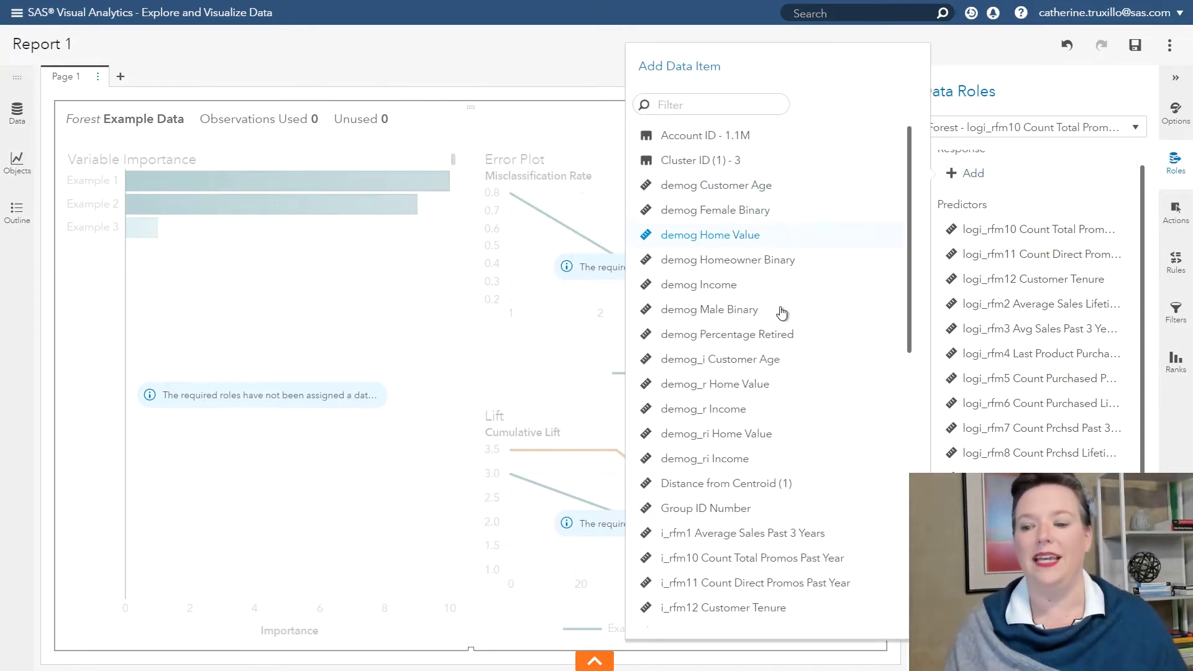
scroll(880, 594, "down", 10)
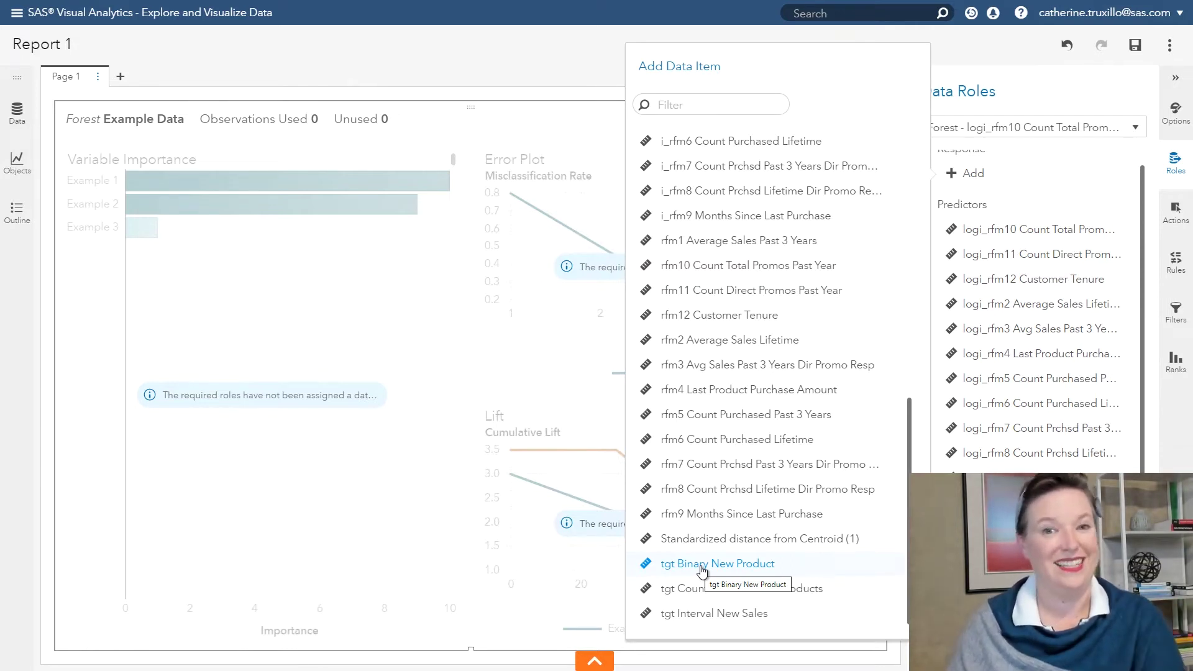
Convert tgt Binary New Product to a category and assign it as Forest 1's response
left_click(19, 113)
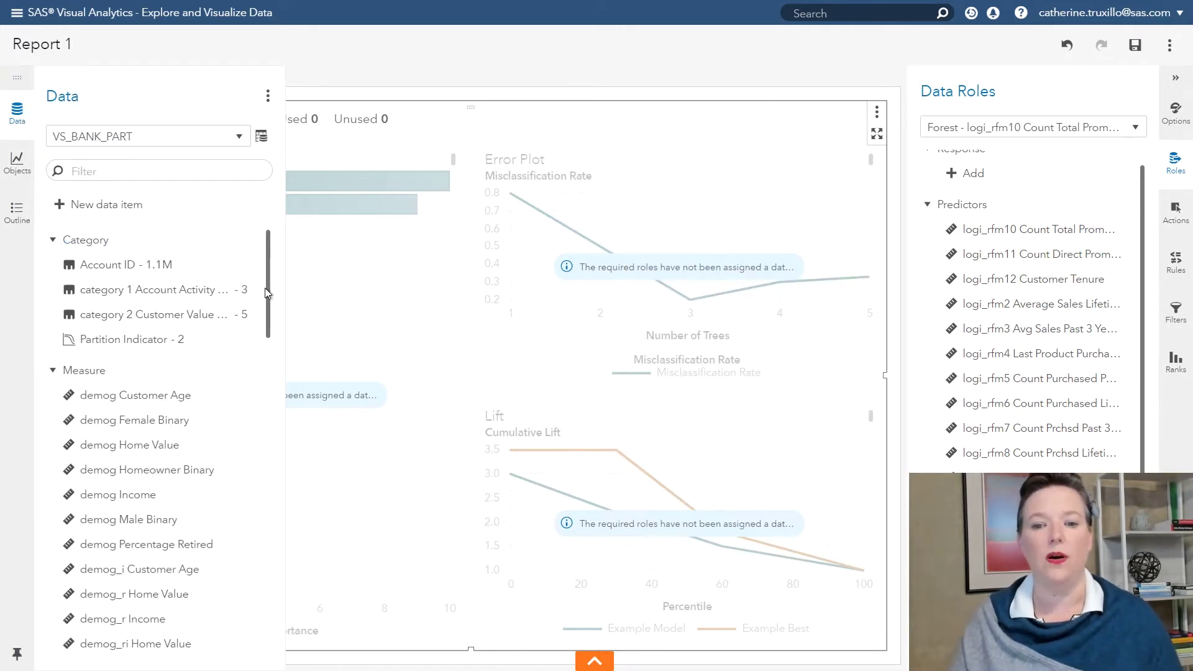
left_click_drag(264, 288, 253, 652)
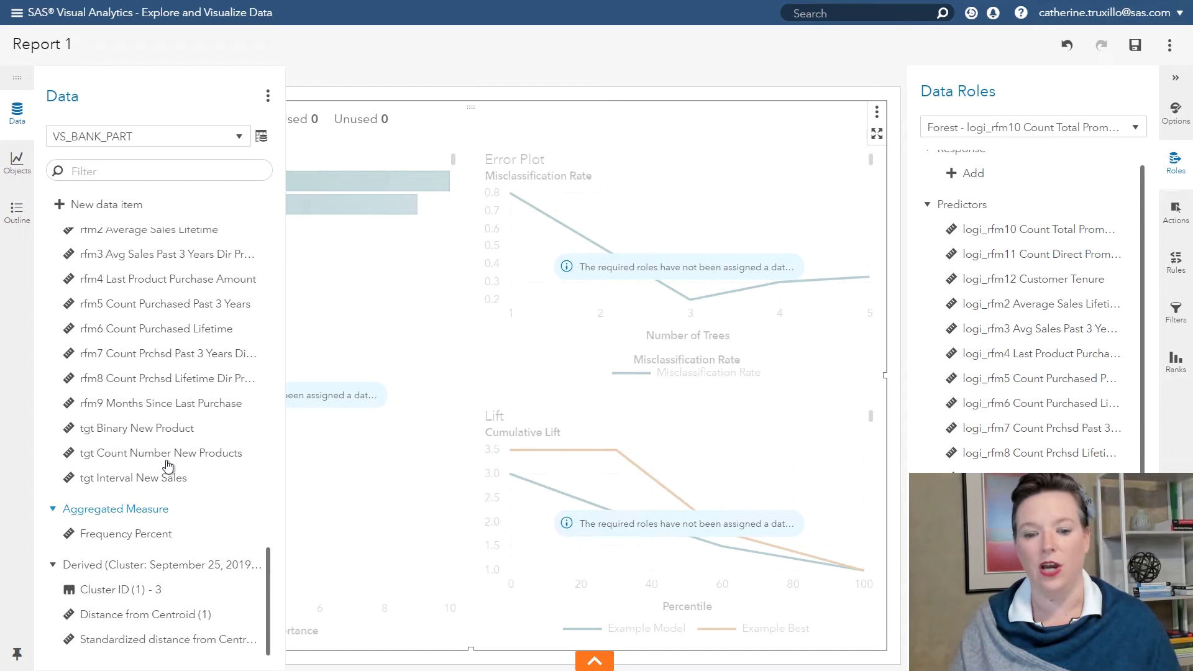
right_click(158, 435)
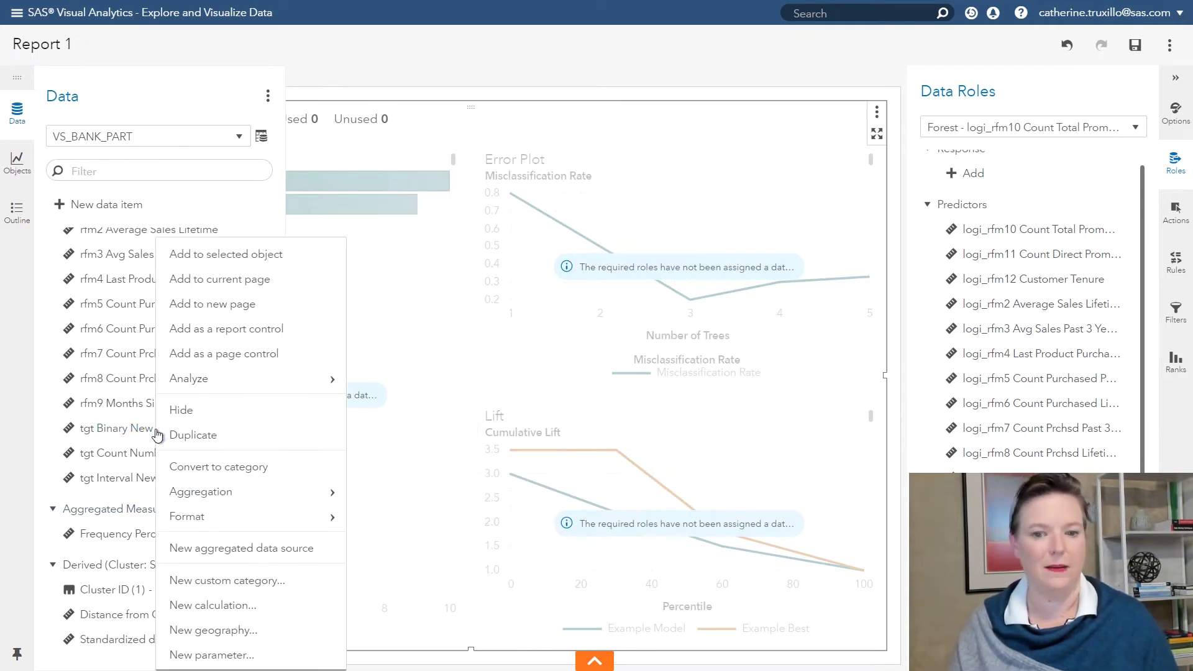
left_click(178, 471)
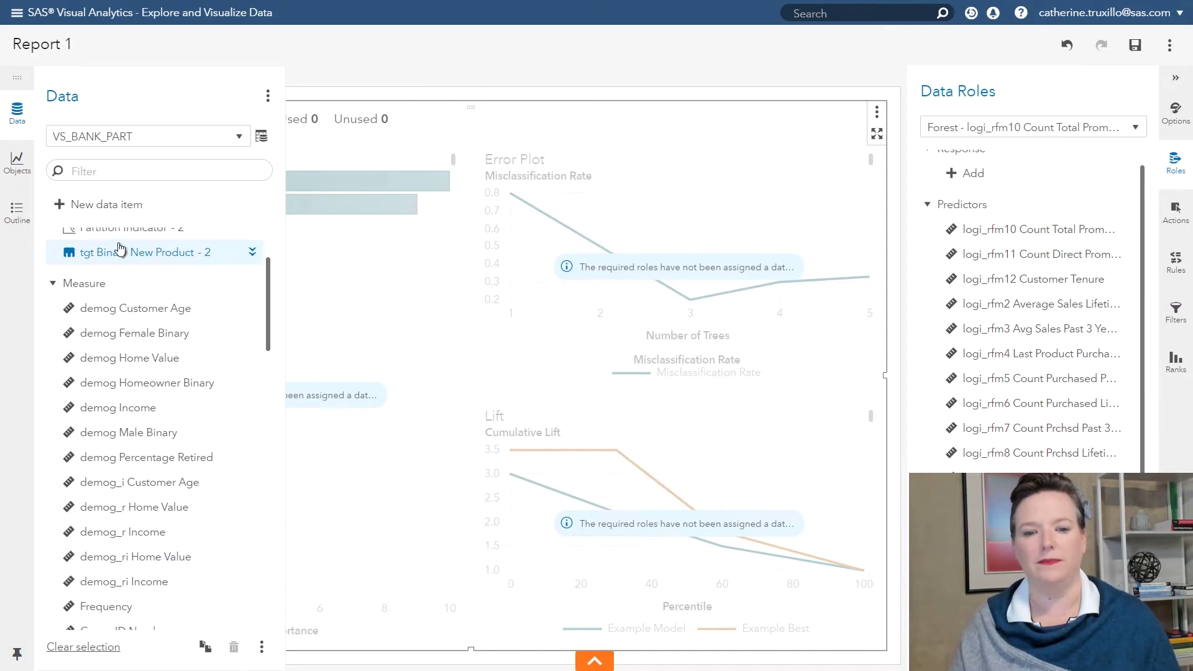
mouse_move(115, 254)
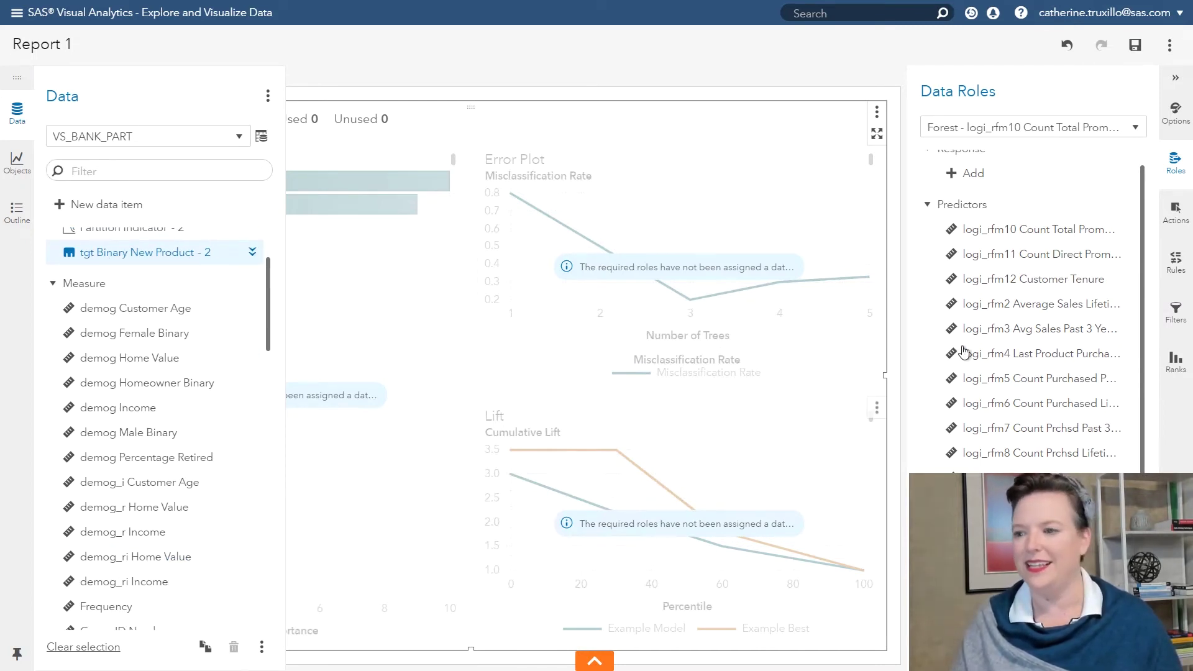
left_click(951, 176)
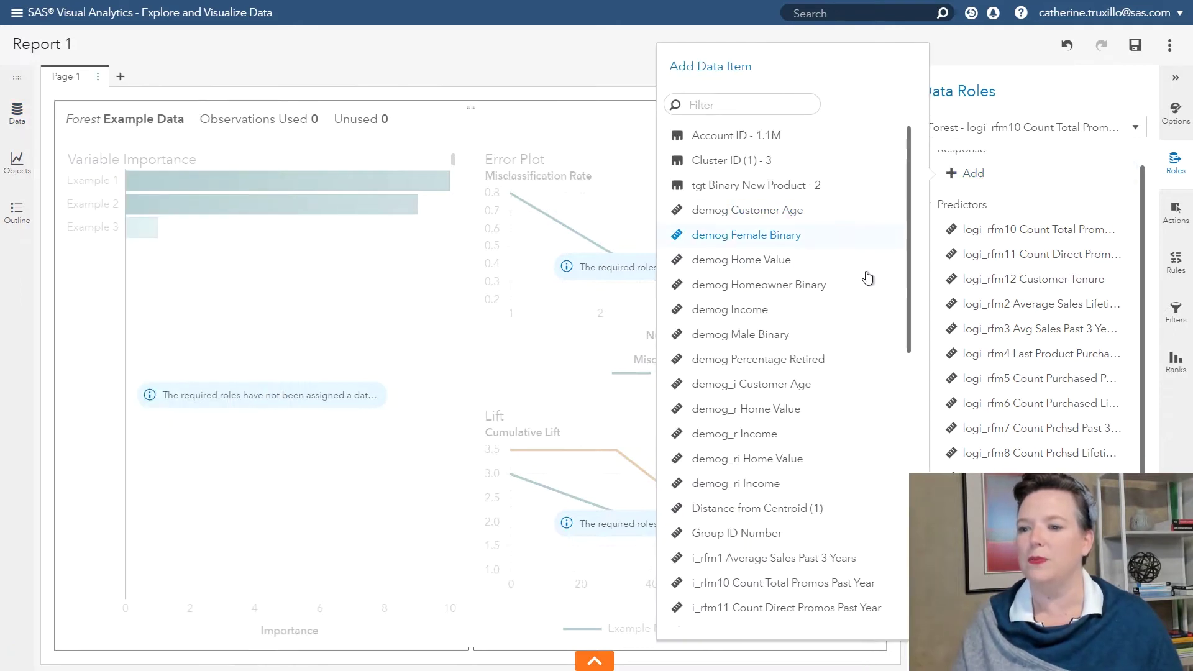
left_click(758, 188)
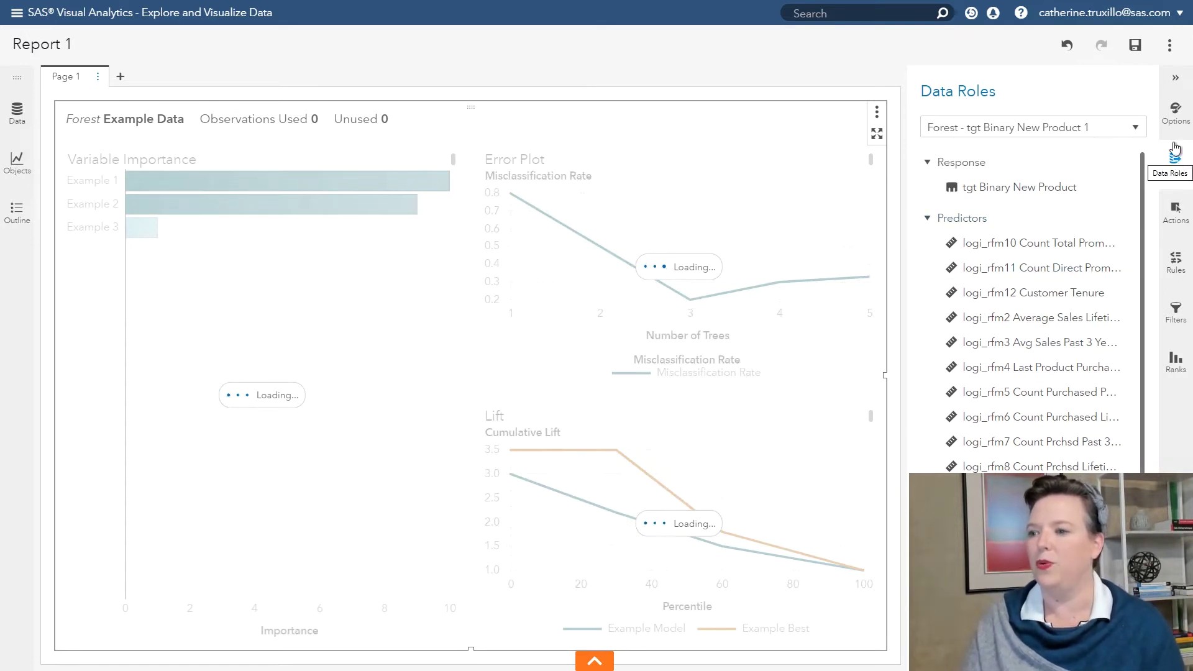
Review the Forest Options settings while the model trains to a validation KS of 0.4185
left_click(1174, 111)
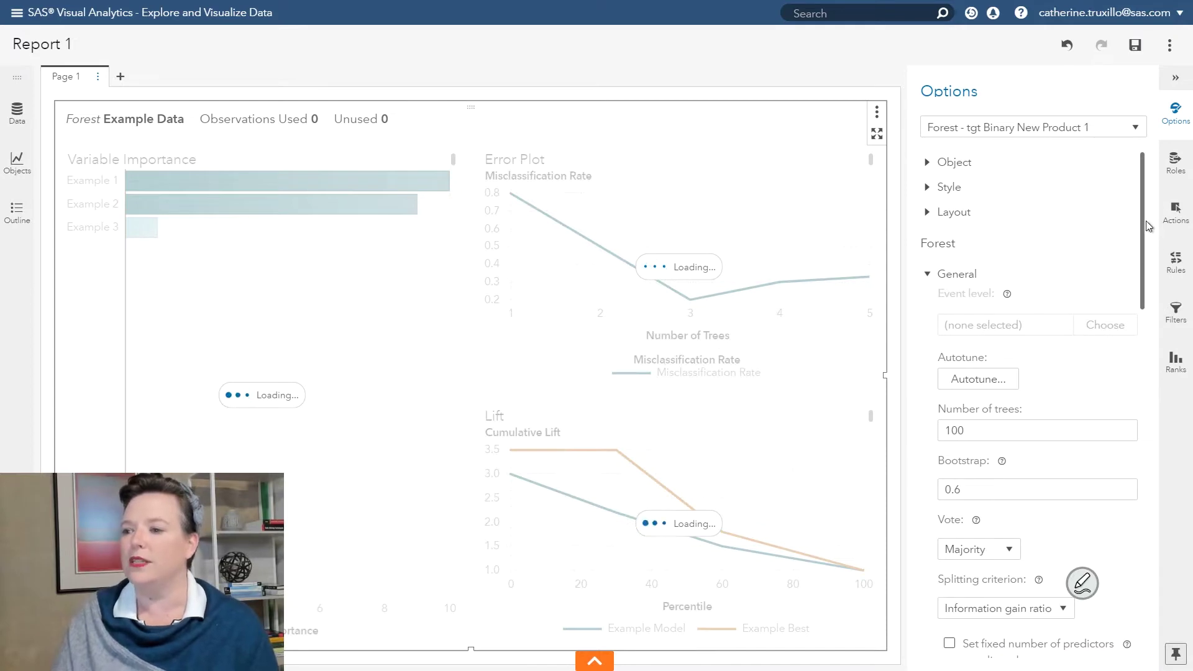
scroll(1141, 236, "down", 3)
scroll(1132, 299, "down", 5)
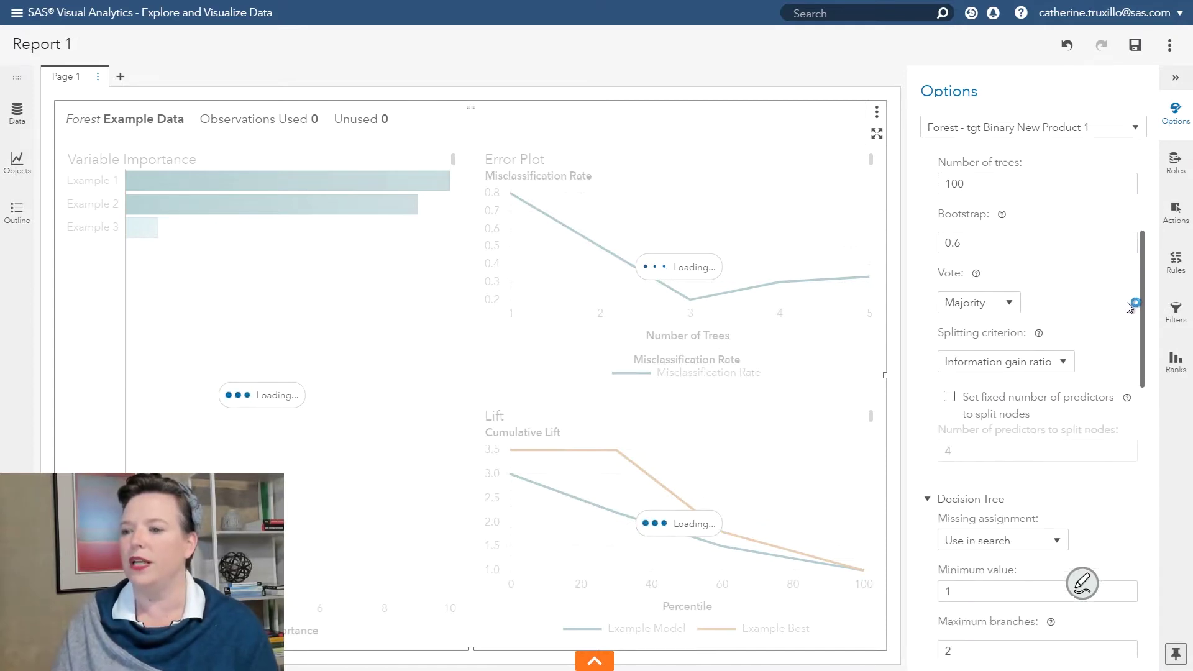
scroll(1134, 302, "up", 3)
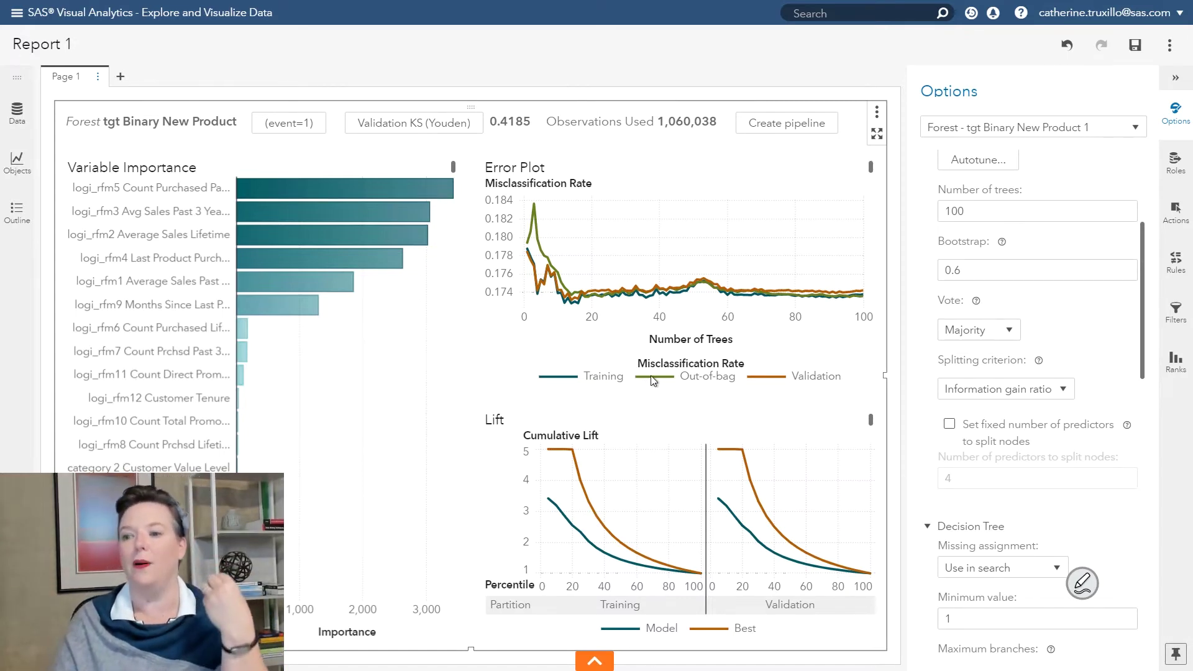
Switch the forest's Vote option from Majority to Probability, raising validation KS to 0.4904
left_click(1011, 333)
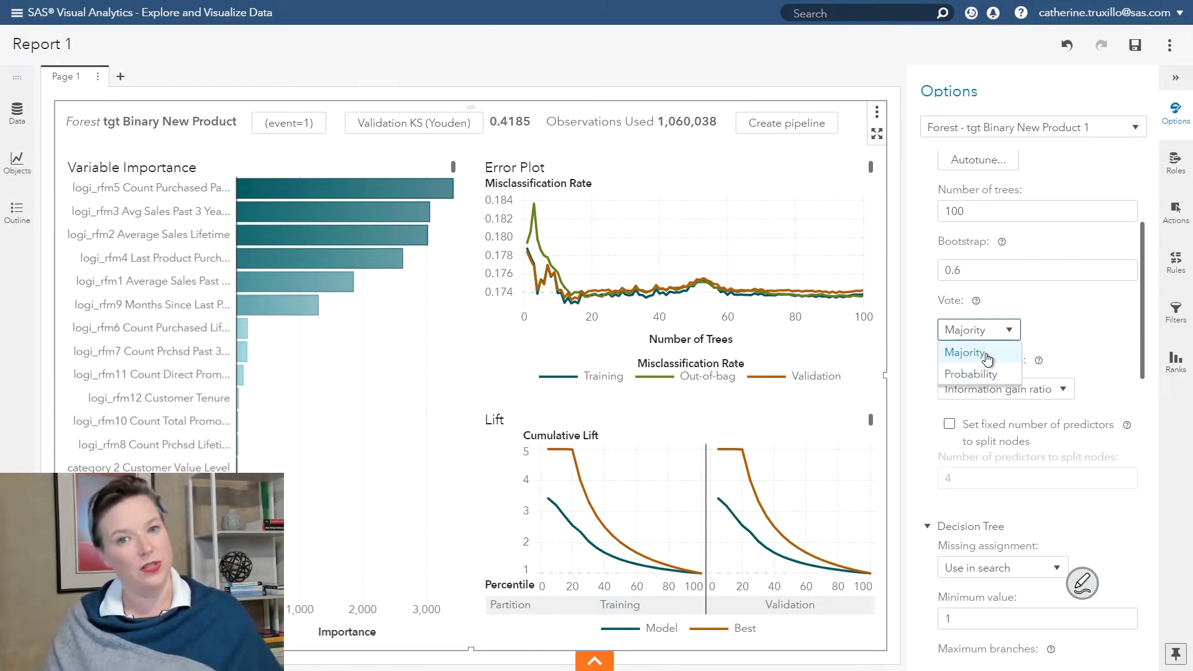
left_click(979, 376)
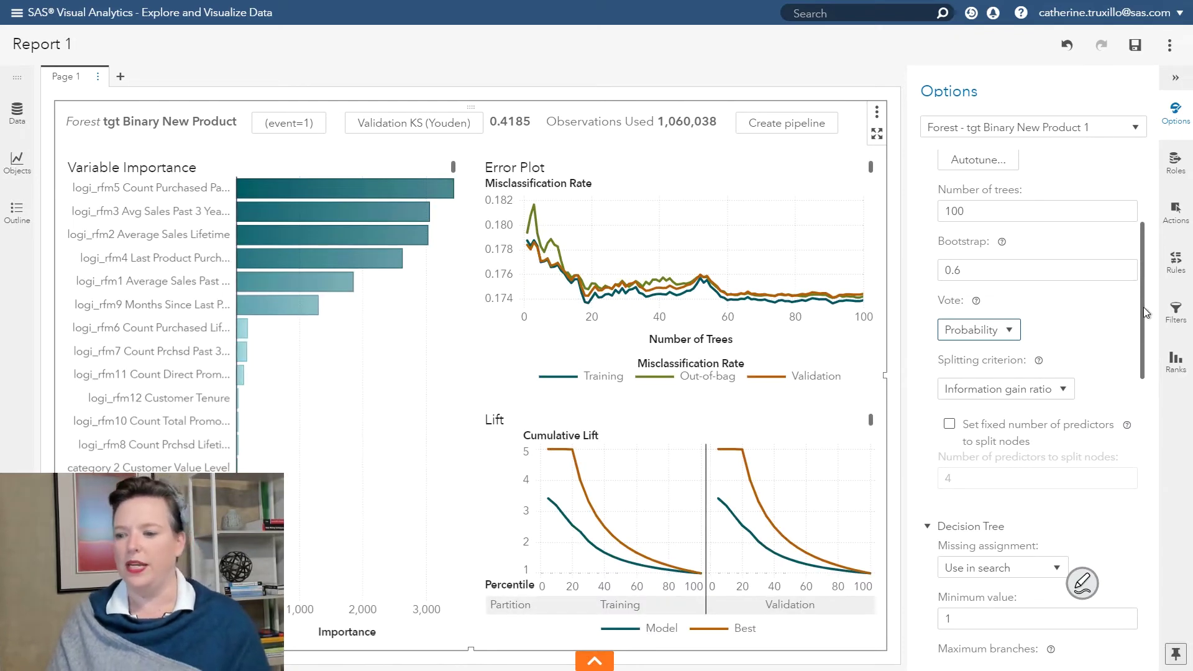
left_click_drag(1143, 307, 1131, 405)
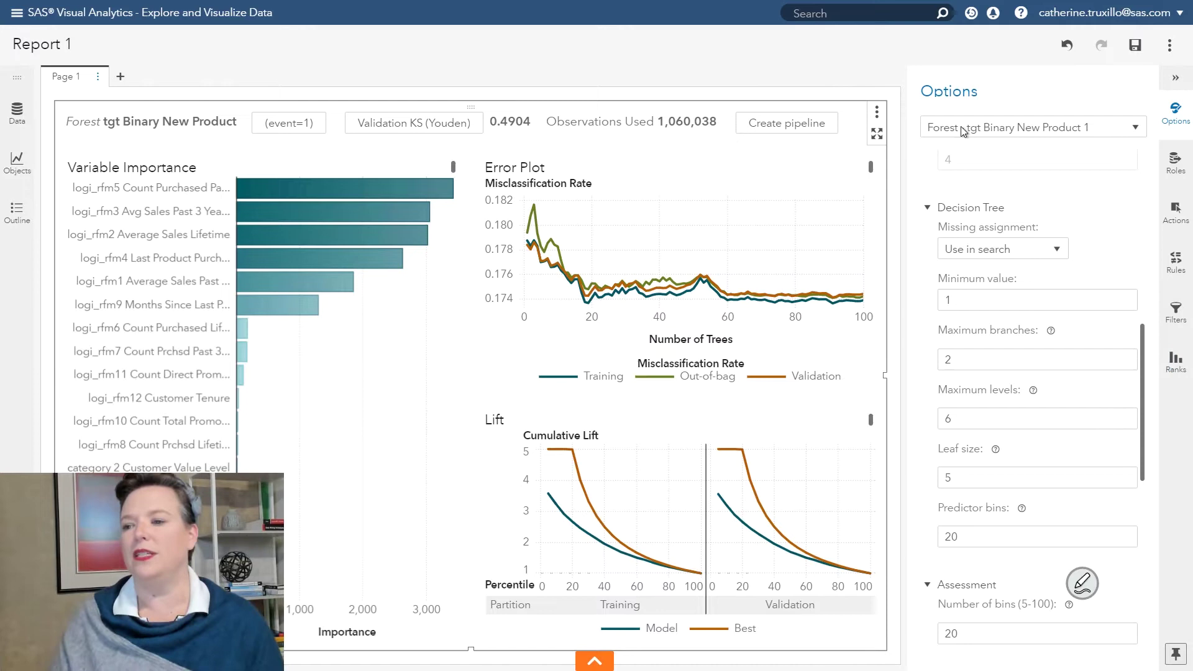
left_click(1054, 250)
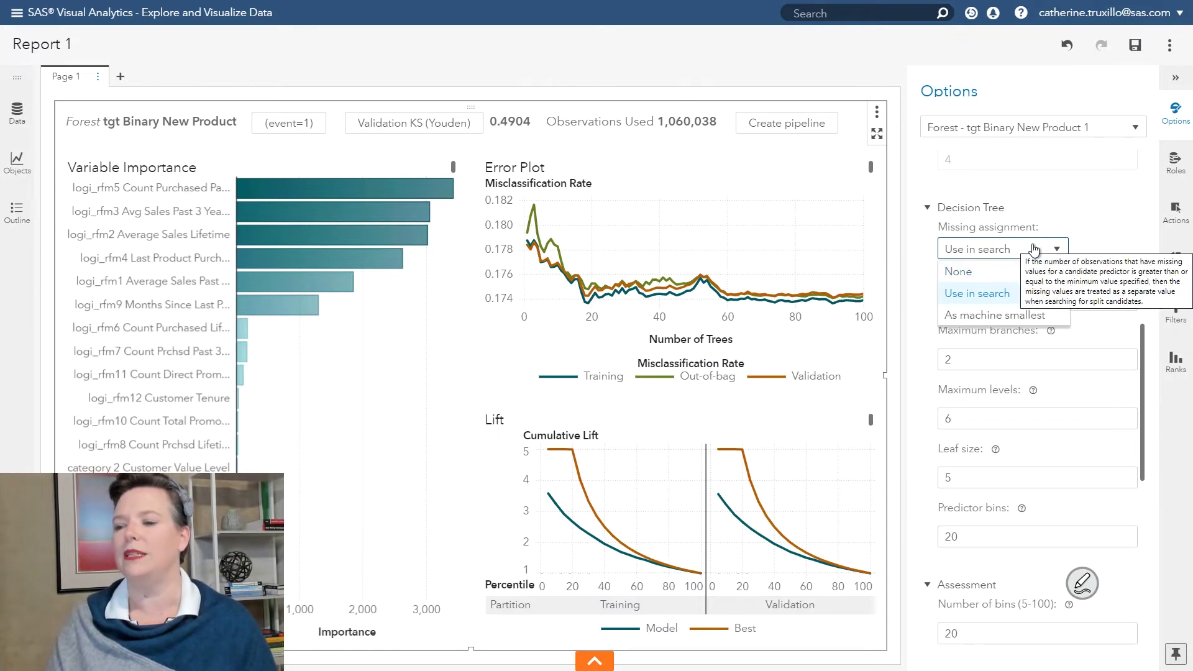
left_click(987, 294)
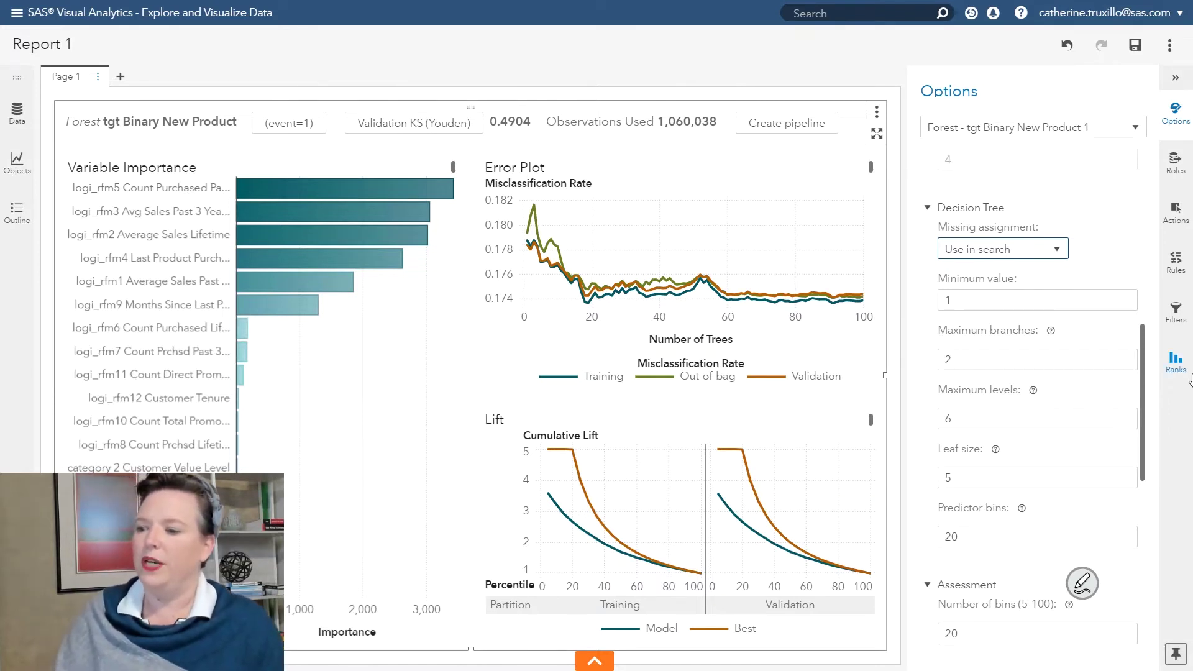
left_click_drag(1143, 382, 1143, 564)
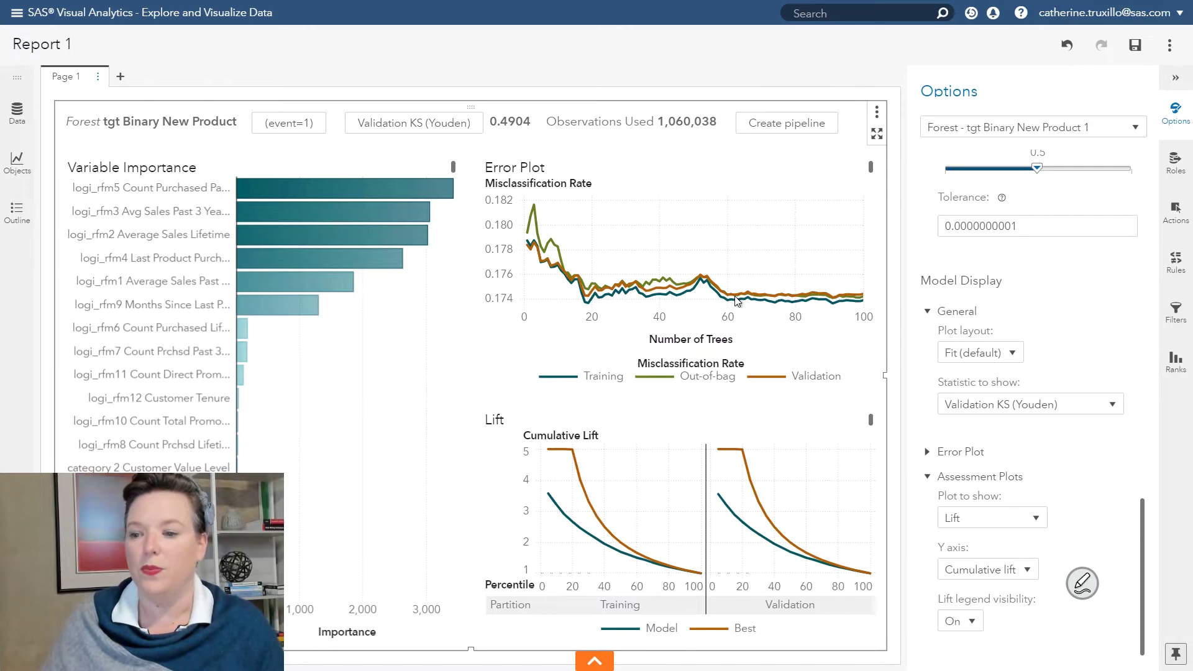
mouse_move(842, 303)
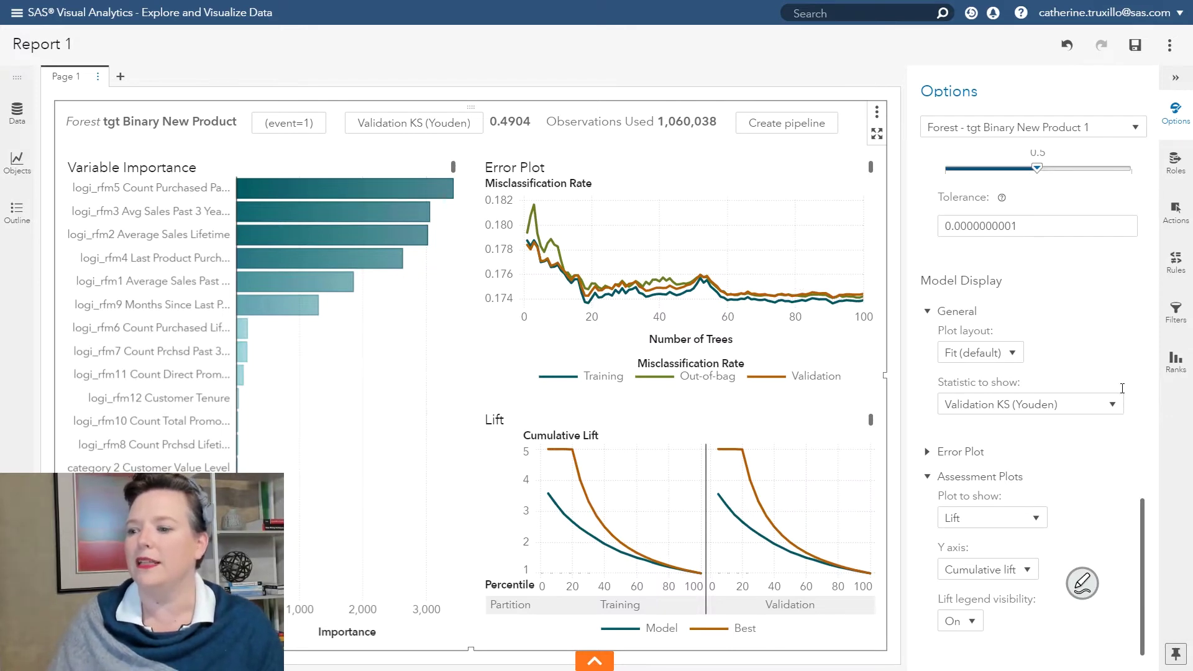
left_click_drag(1142, 500, 1138, 189)
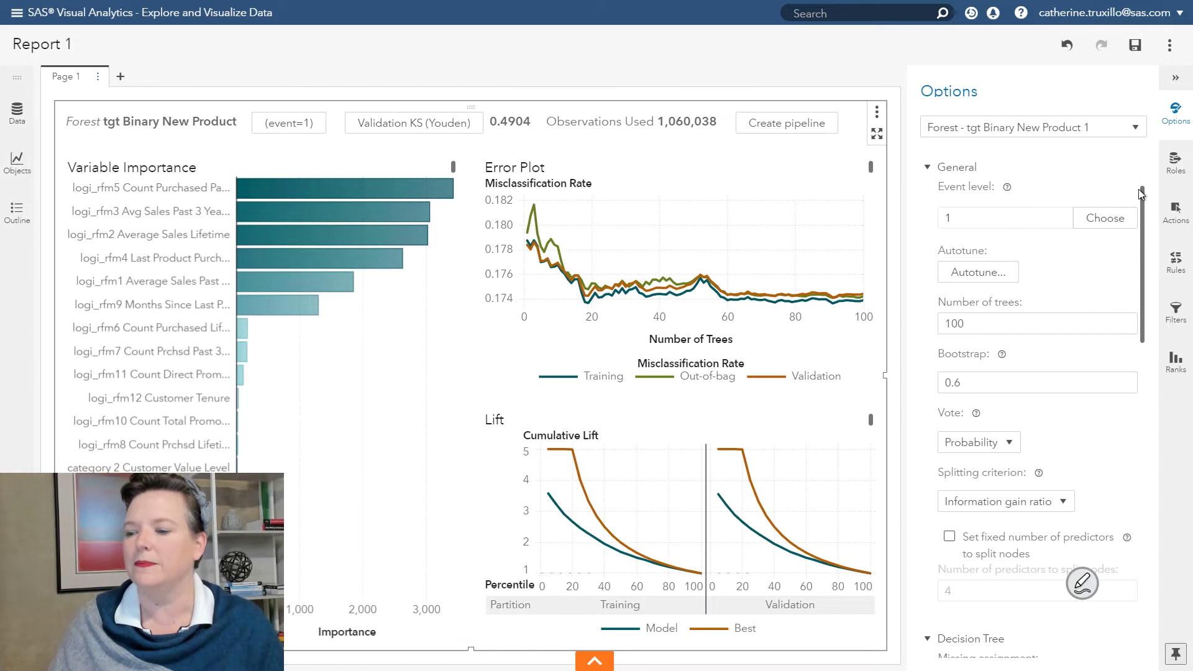
Change the forest's Number of trees from 100 to 150, giving validation KS 0.4868
left_click(987, 320)
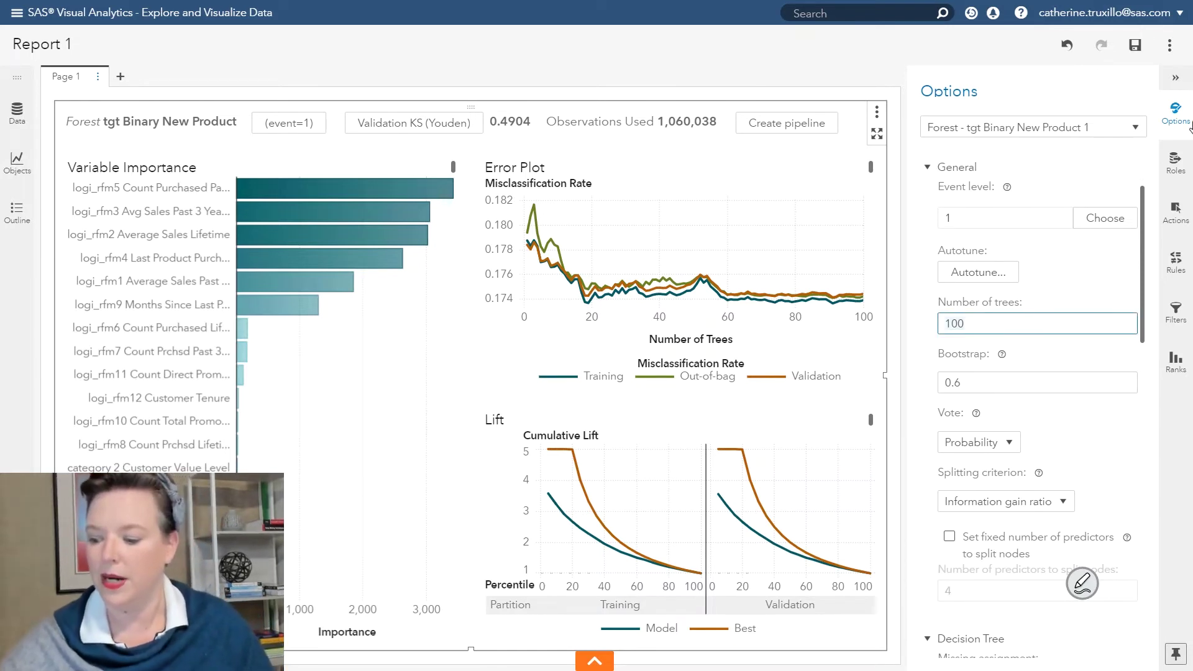
type("150")
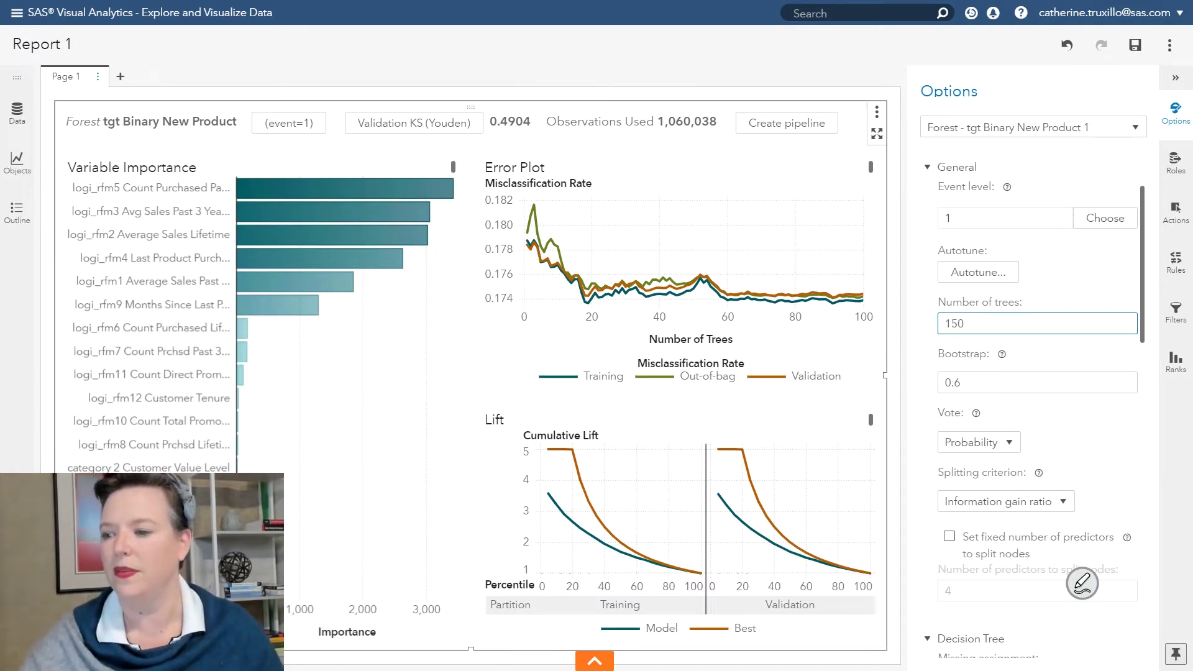
key("Return")
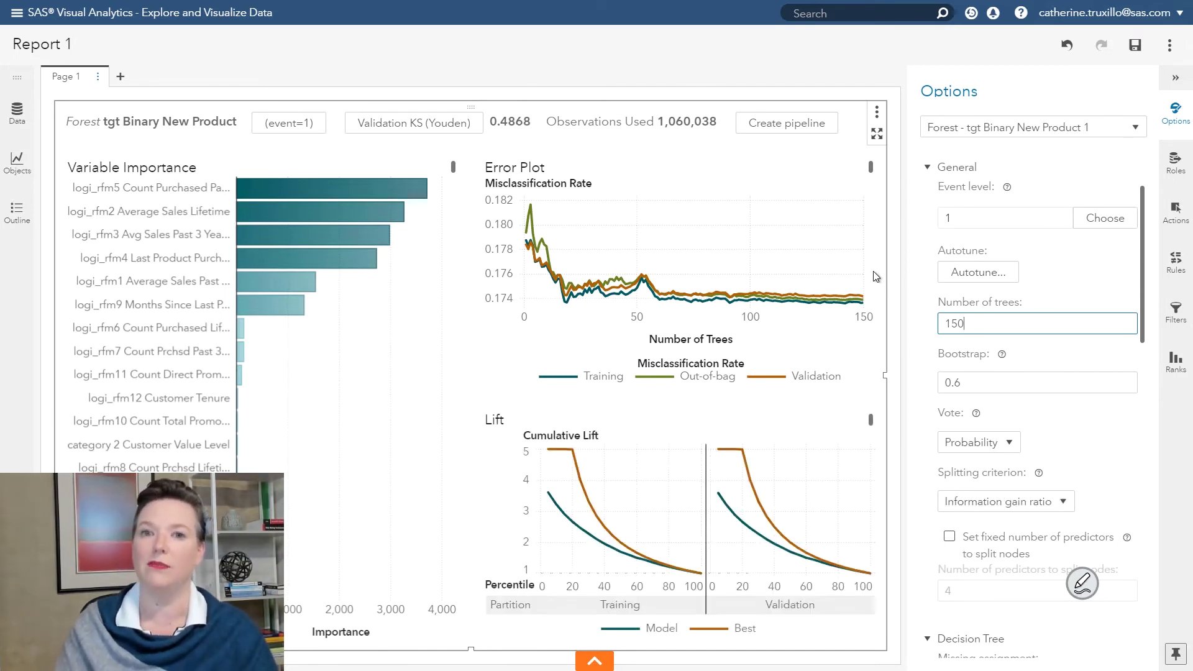
Derive Predicted and Probability items for tgt Binary New Product from the forest object
left_click(875, 114)
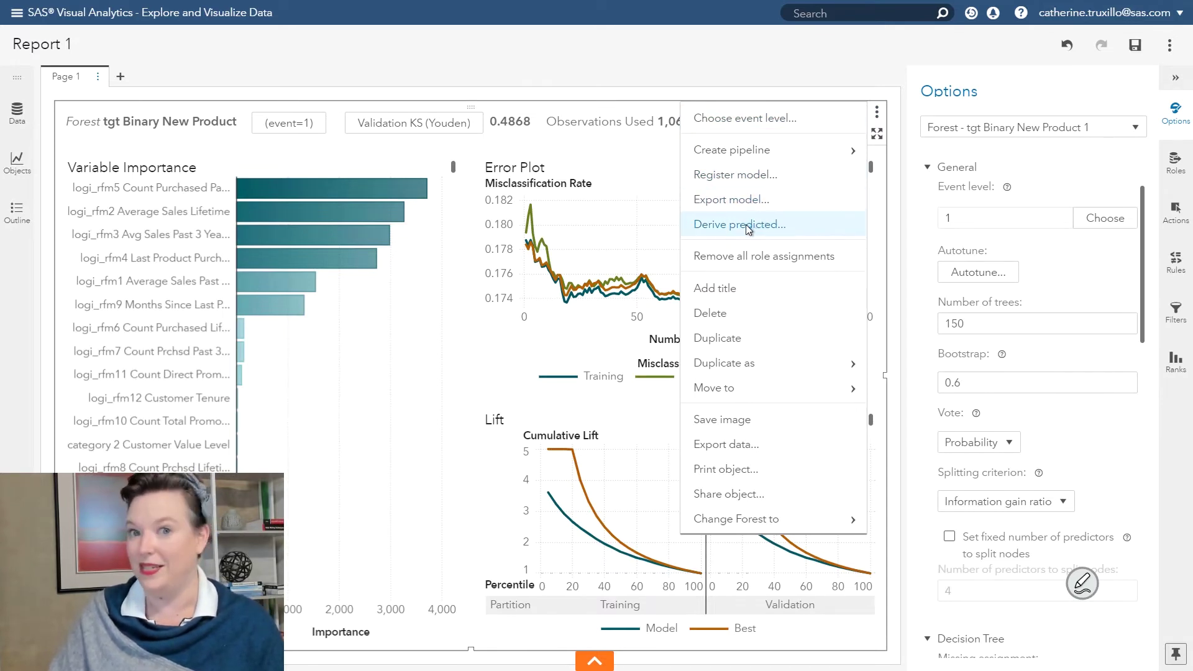
left_click(745, 225)
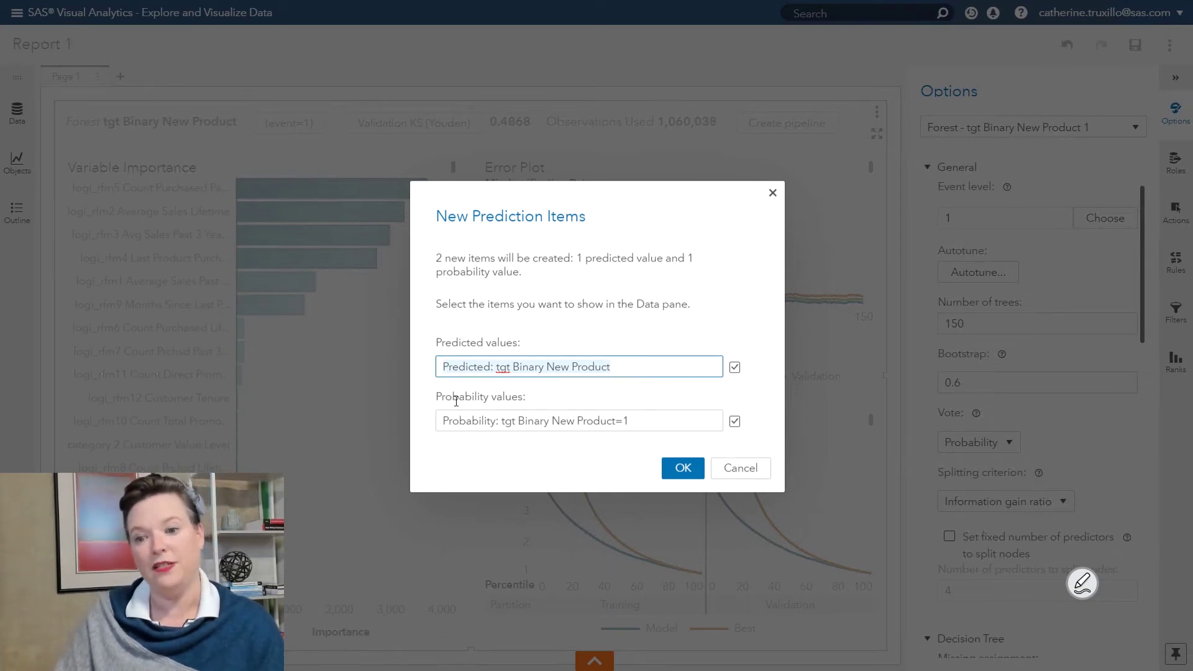
left_click(690, 470)
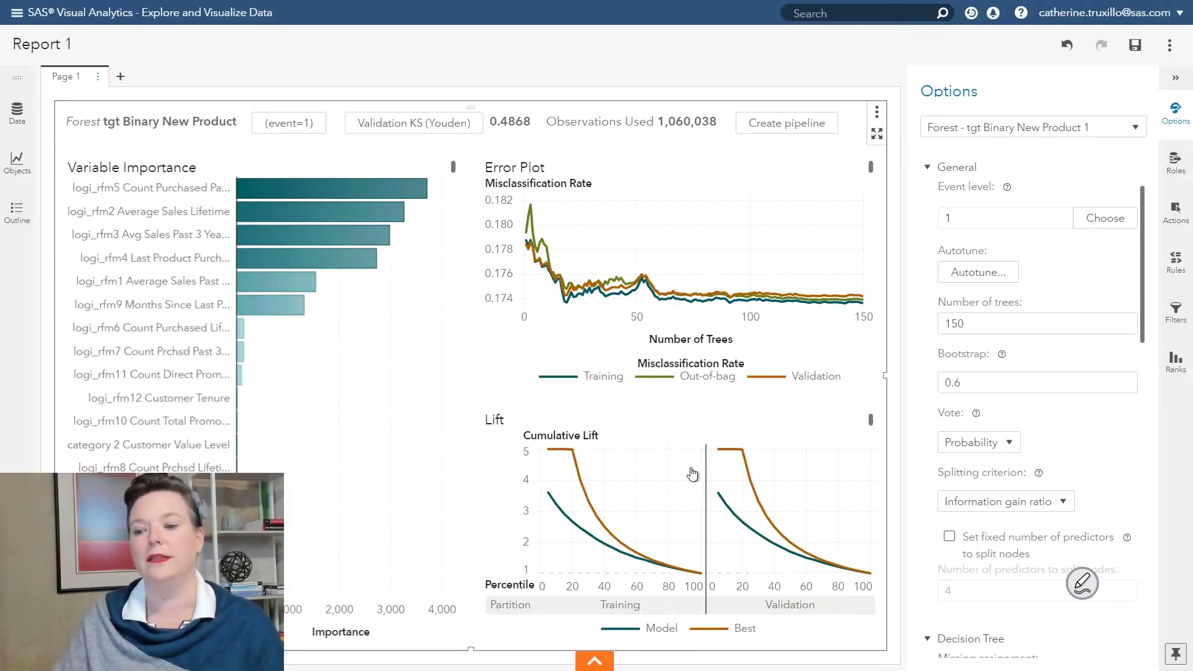
Show the Data pane and scroll to the derived Forest group of prediction items
left_click(16, 112)
scroll(266, 310, "down", 7)
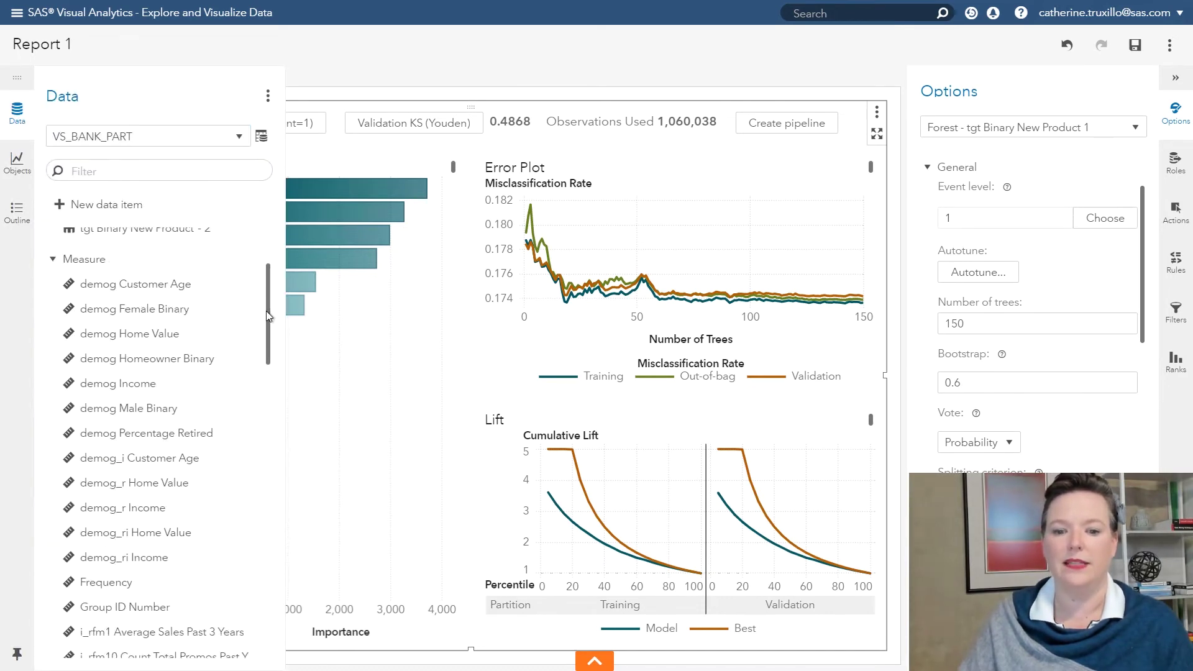
left_click_drag(264, 394, 263, 587)
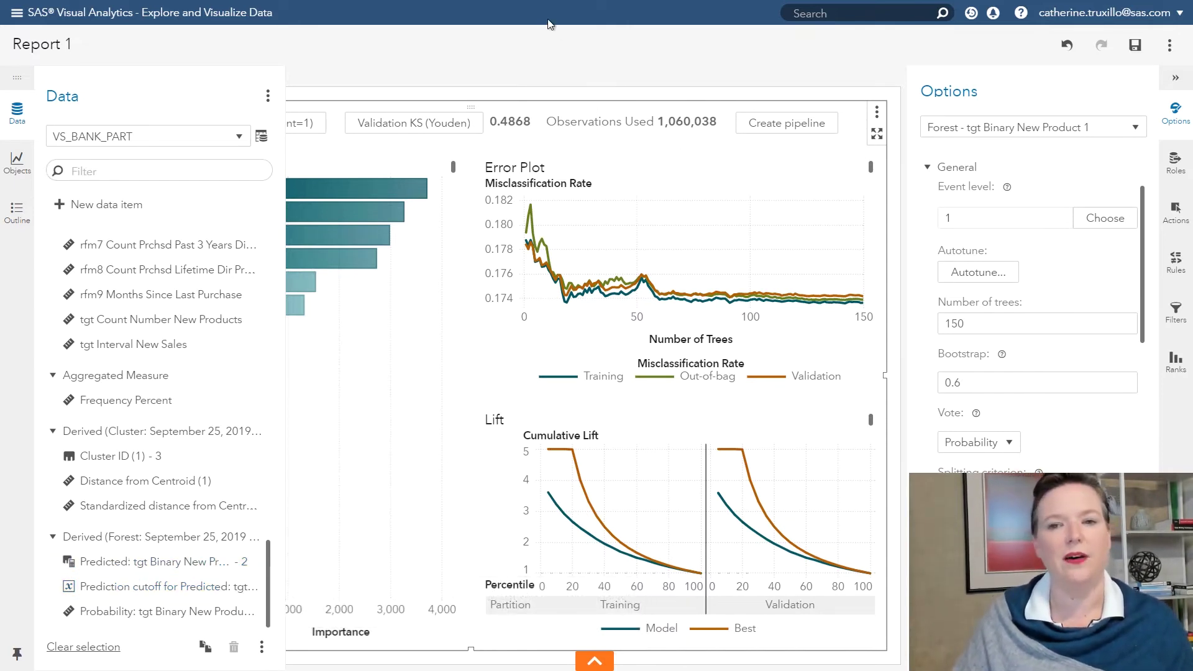
Close the Data pane and bring up the forest_video project's Pipeline 1 in Model Studio
left_click(384, 42)
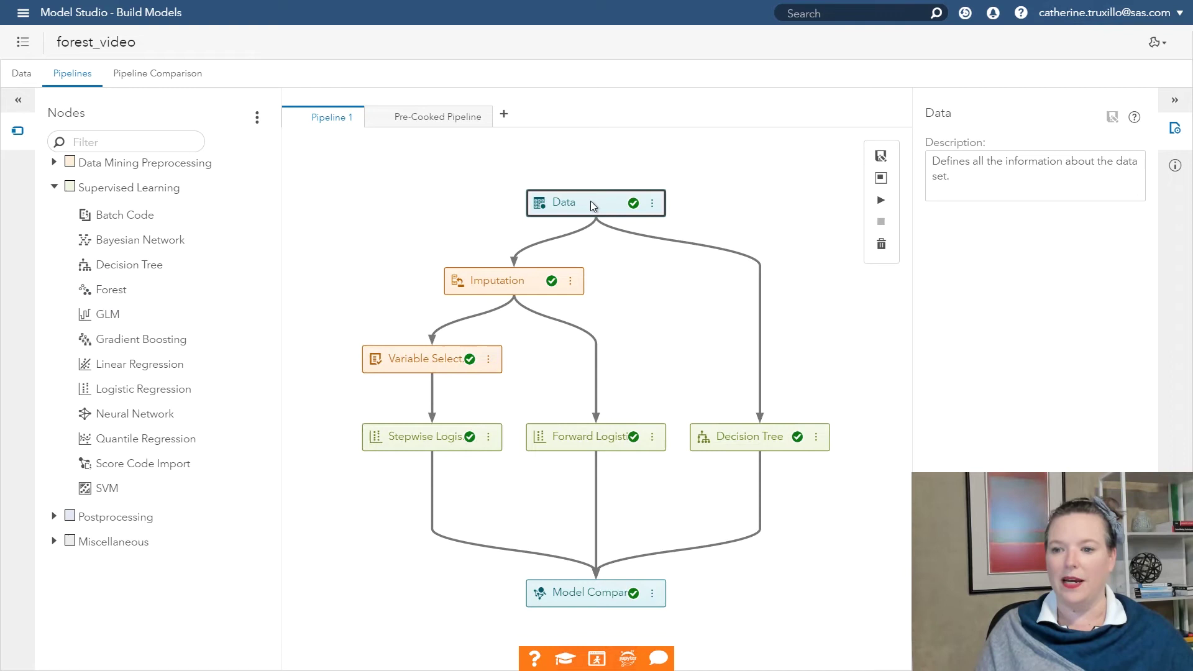
mouse_move(594, 206)
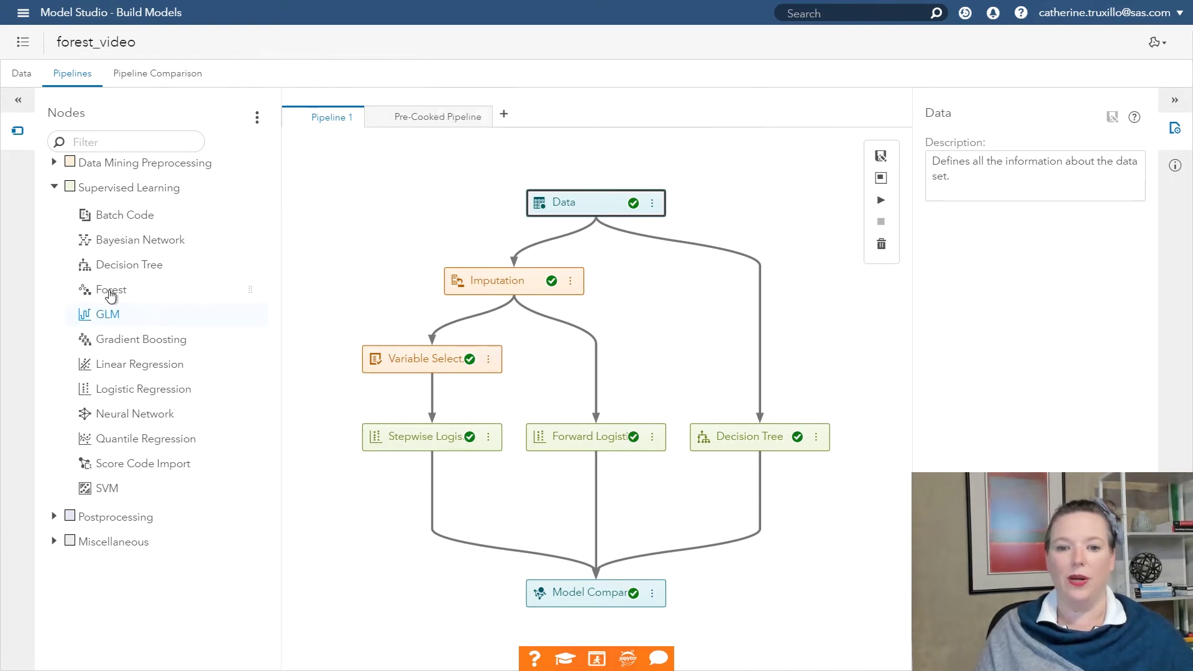
Add a Forest node to Pipeline 1 beneath the Data node
left_click_drag(111, 296, 612, 204)
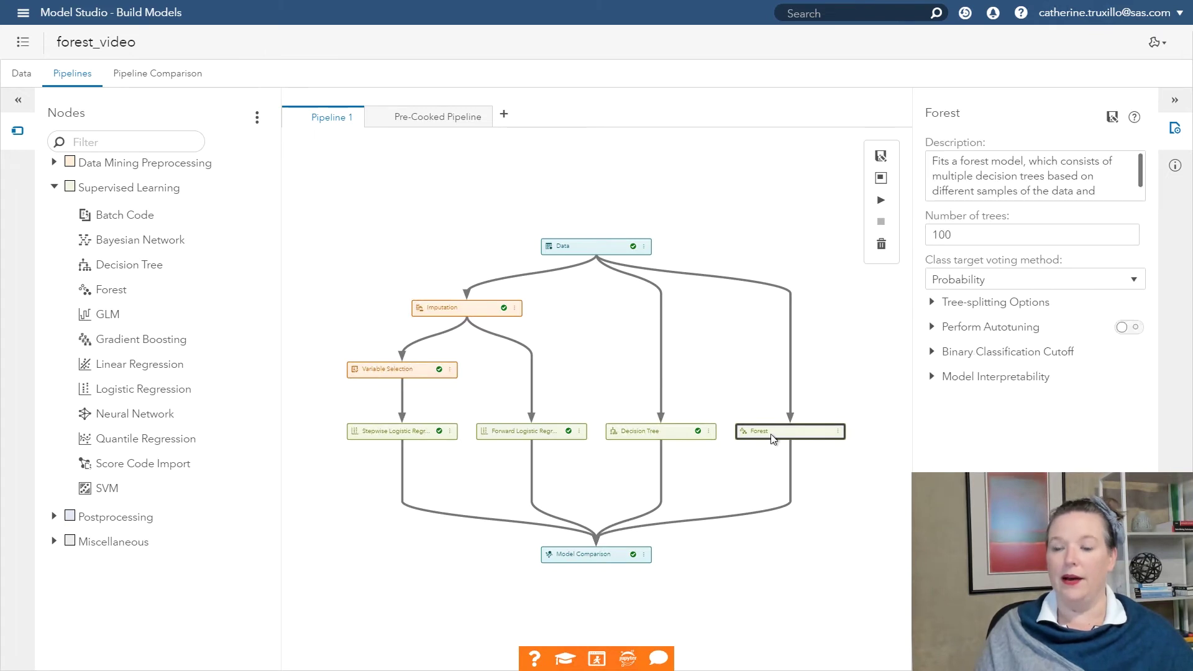
mouse_move(773, 438)
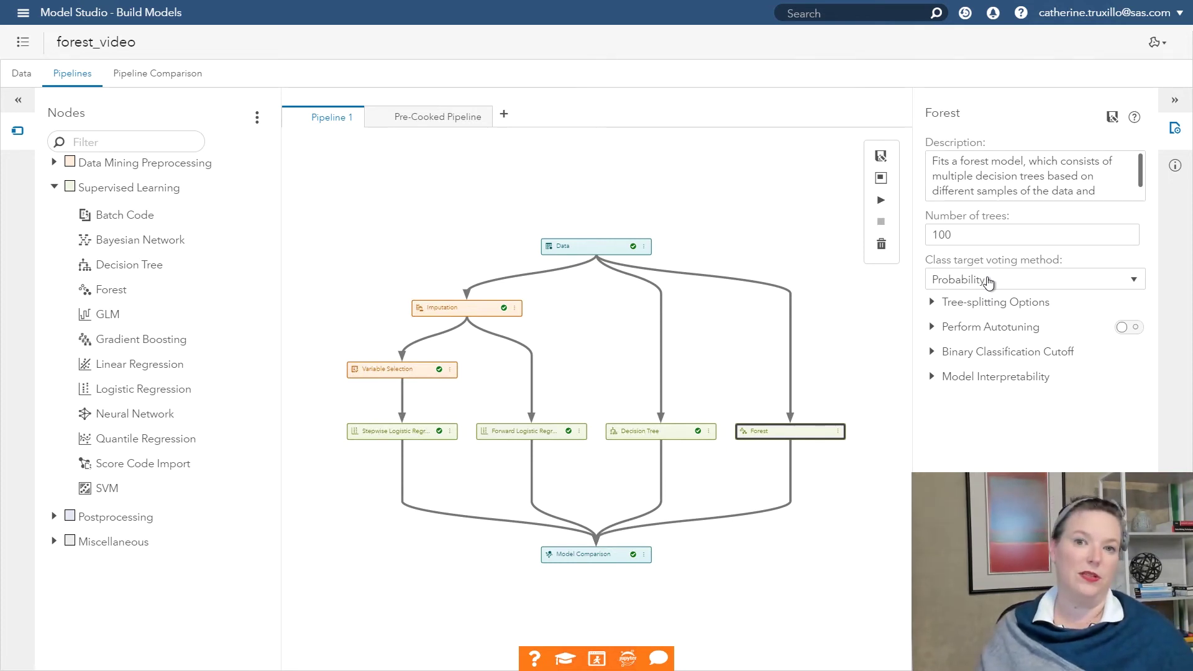
Keep Information gain ratio as the Forest's class target criterion, then switch to the Pre-Cooked Pipeline
left_click(932, 302)
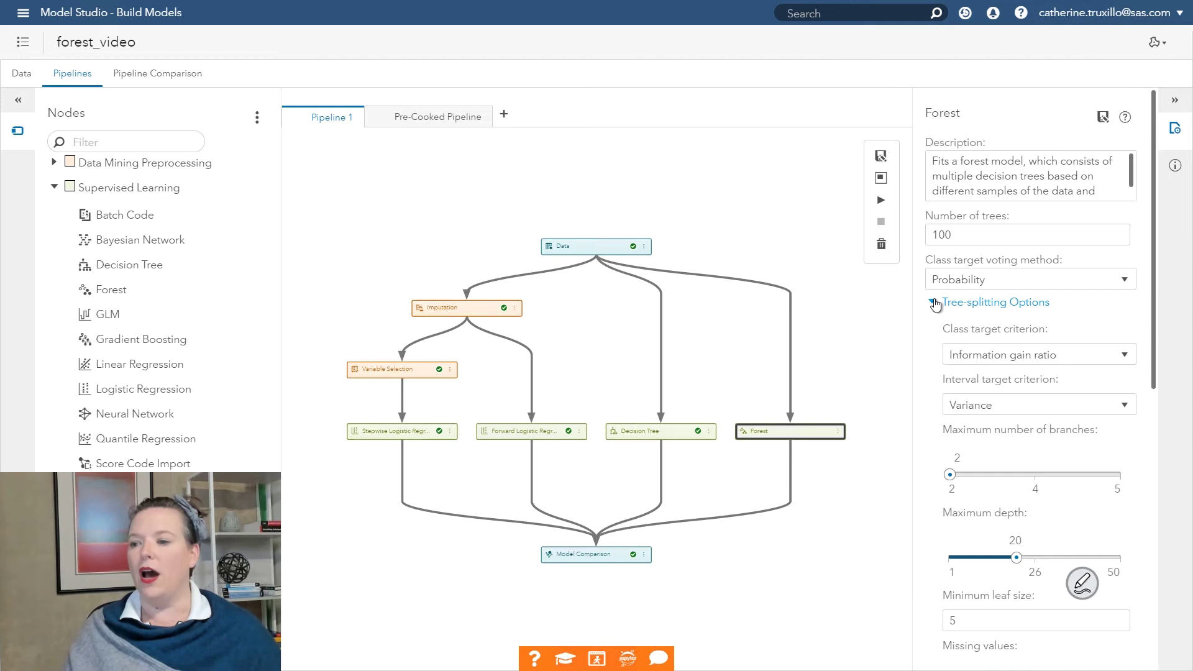
left_click(1128, 356)
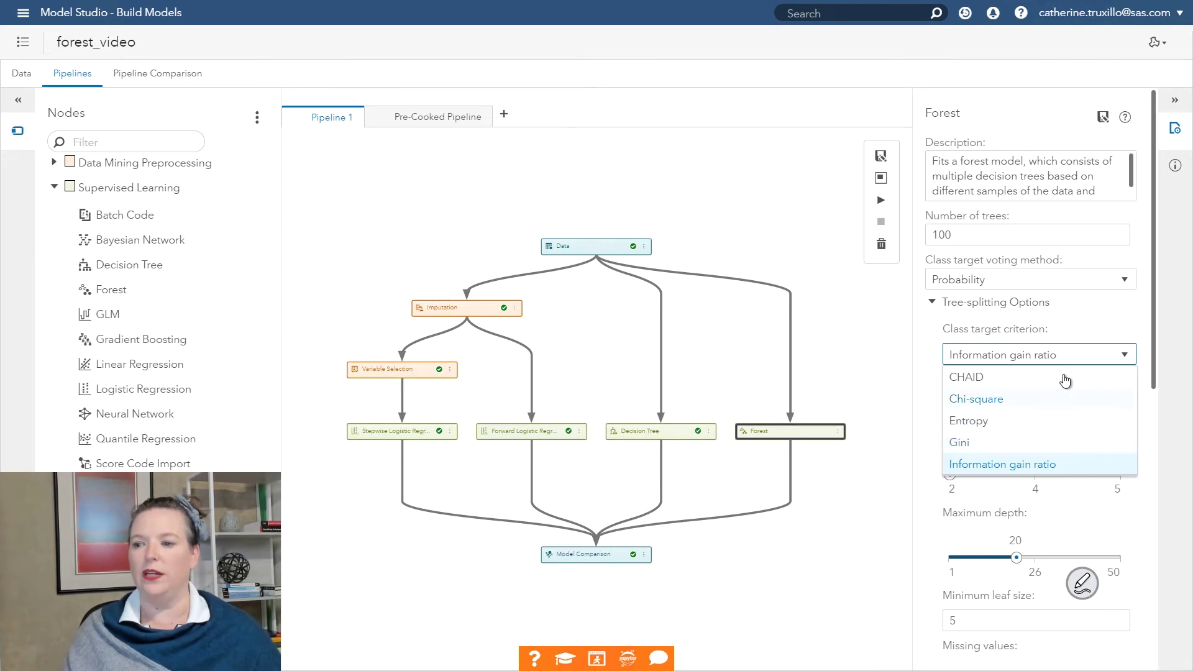
left_click(1122, 354)
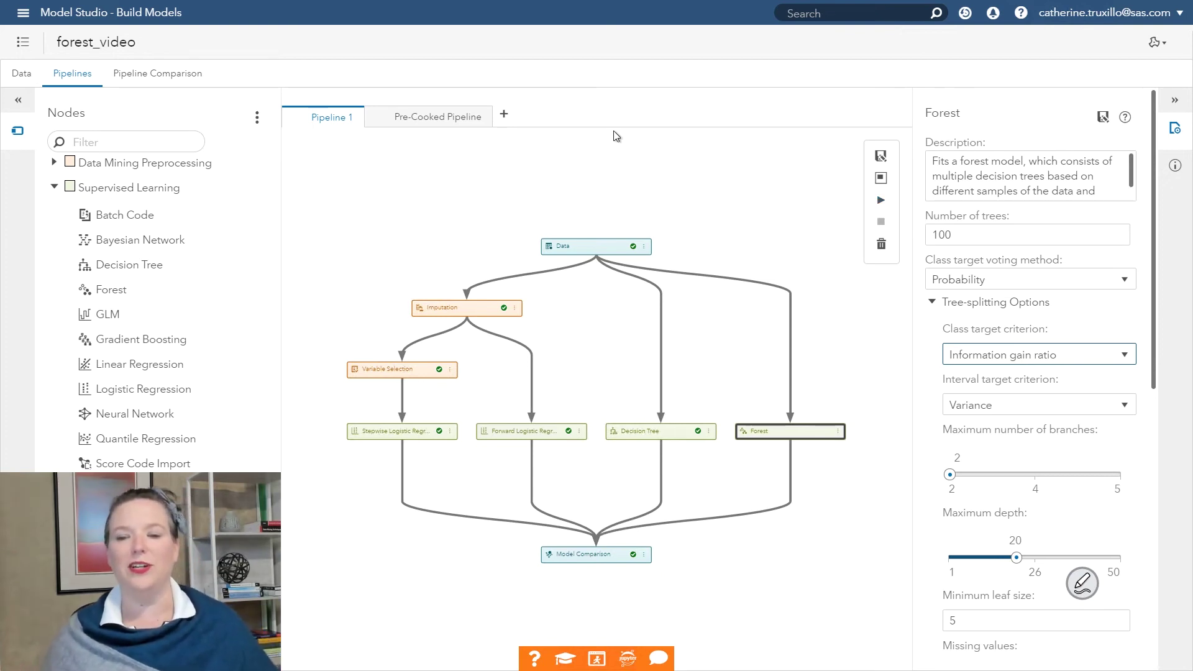
left_click(439, 117)
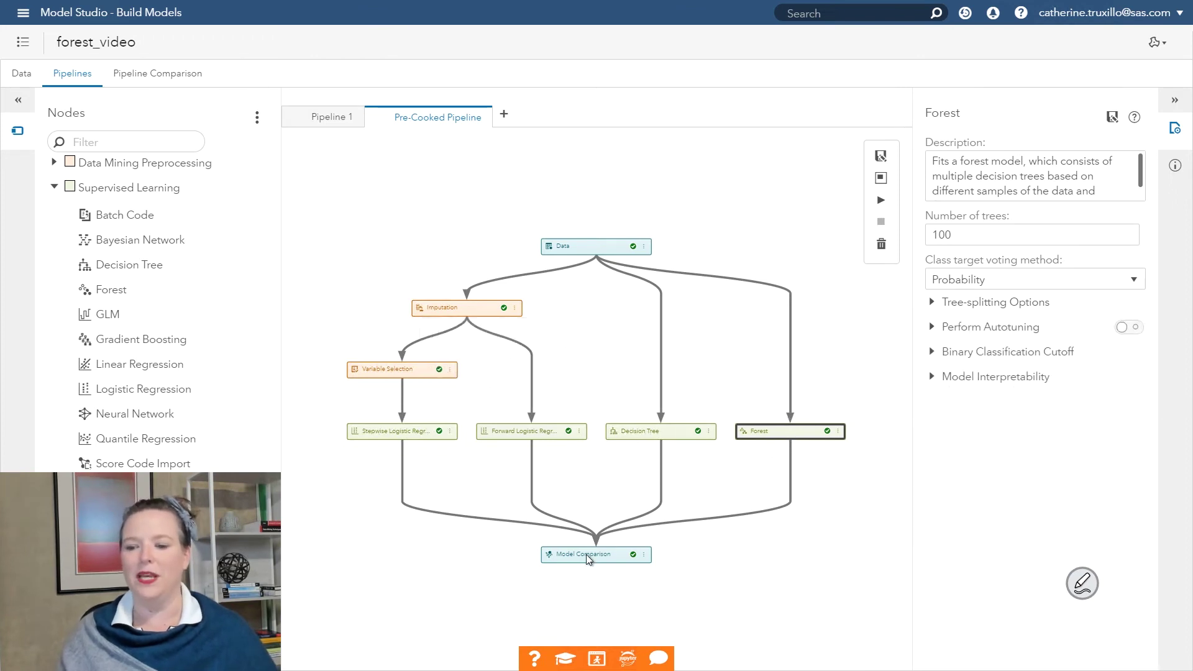
Open the Results of the Pre-Cooked Pipeline's Forest node
right_click(783, 436)
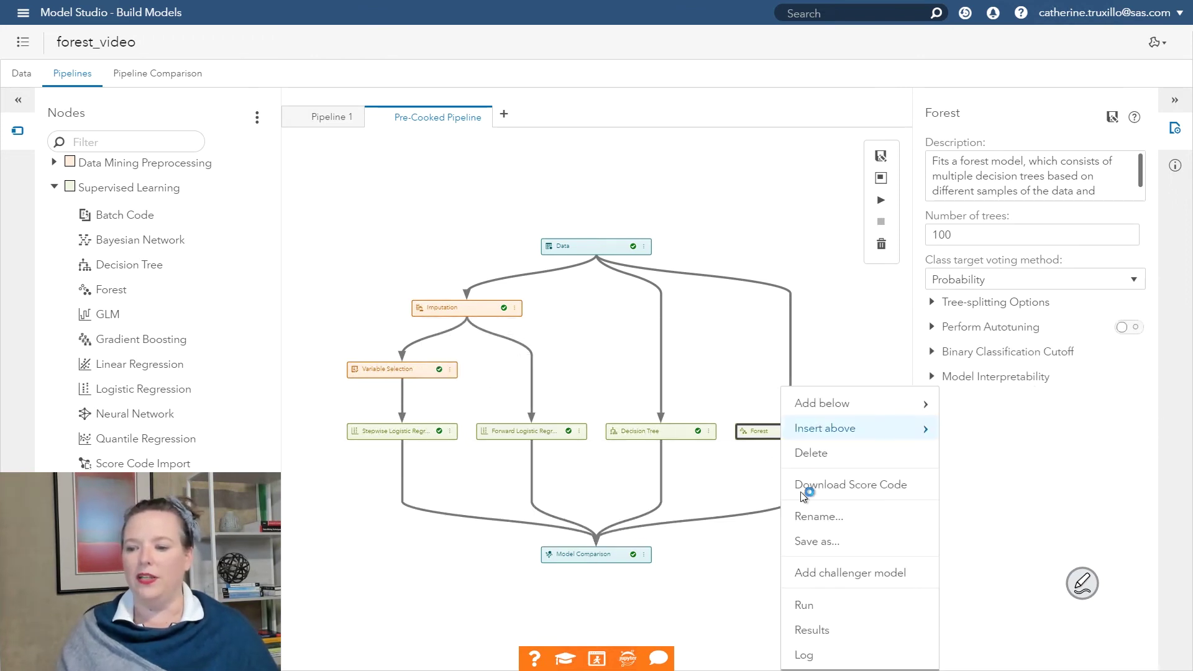
left_click(804, 631)
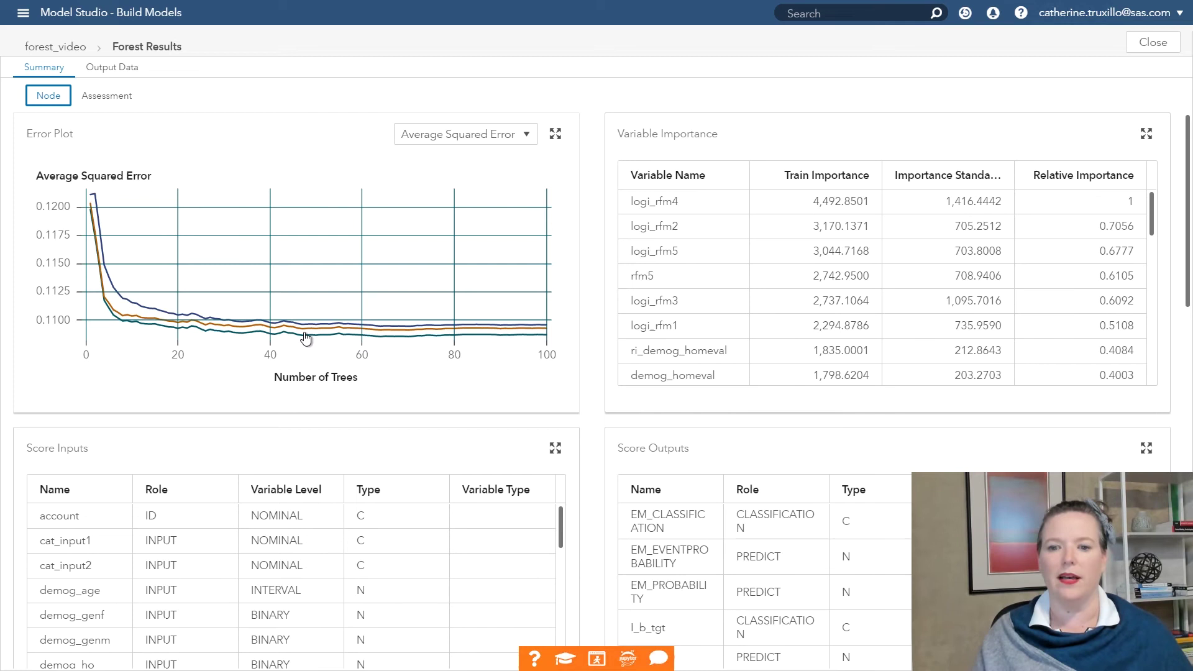
Plot misclassification rate against number of trees in the Forest error plot
left_click(473, 139)
left_click(466, 180)
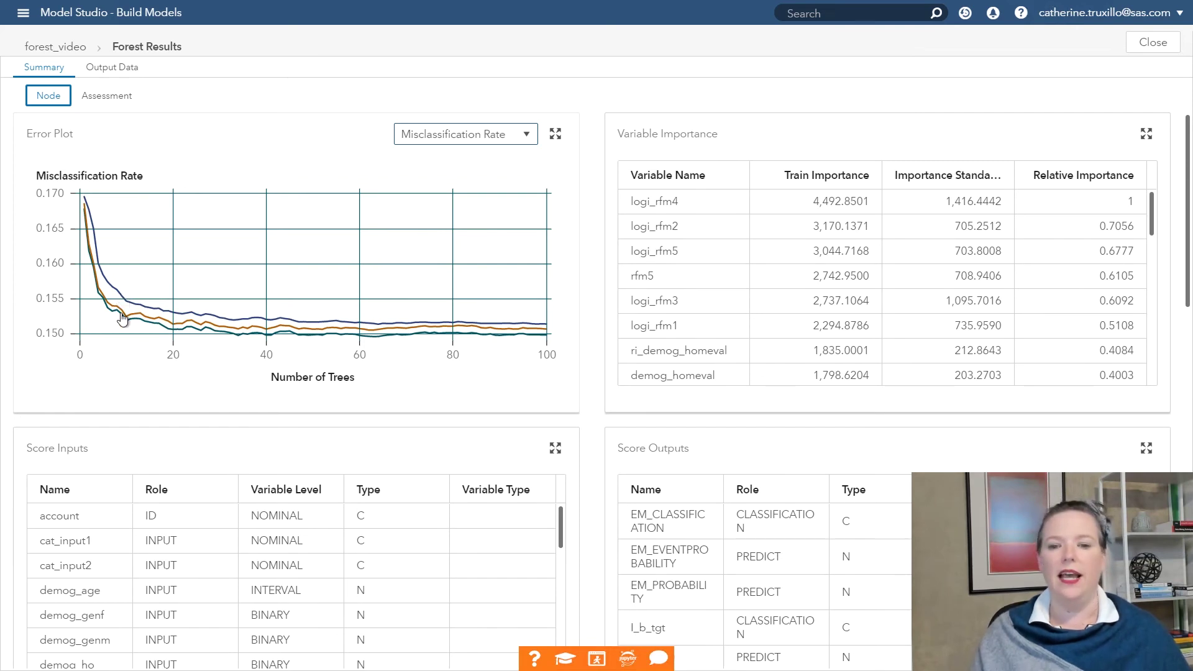
scroll(385, 434, "down", 3)
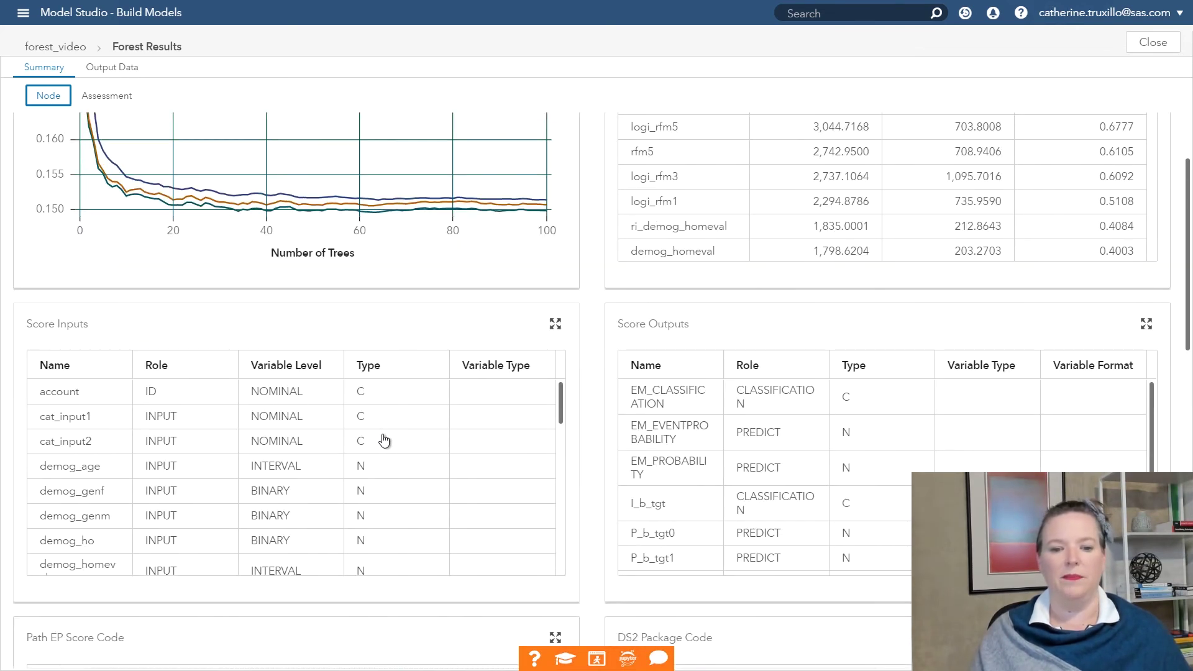
scroll(723, 292, "up", 3)
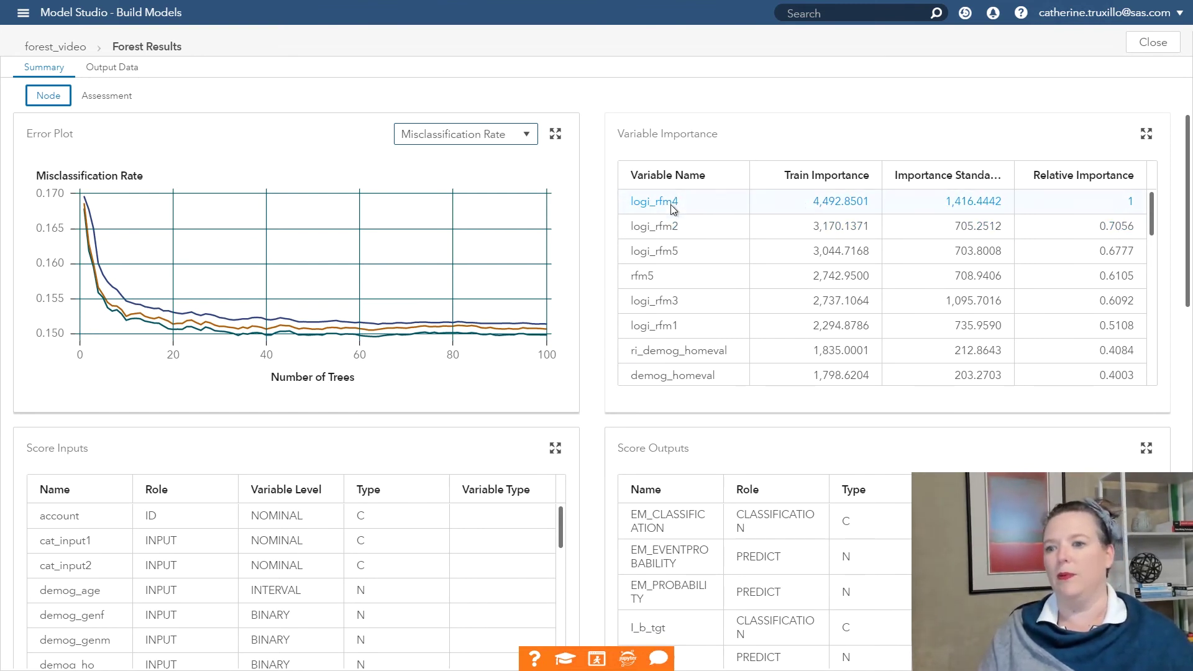
Review the logi_rfm3 importance values and scroll through the Variable Importance and Score Outputs tables
left_click_drag(650, 301, 653, 311)
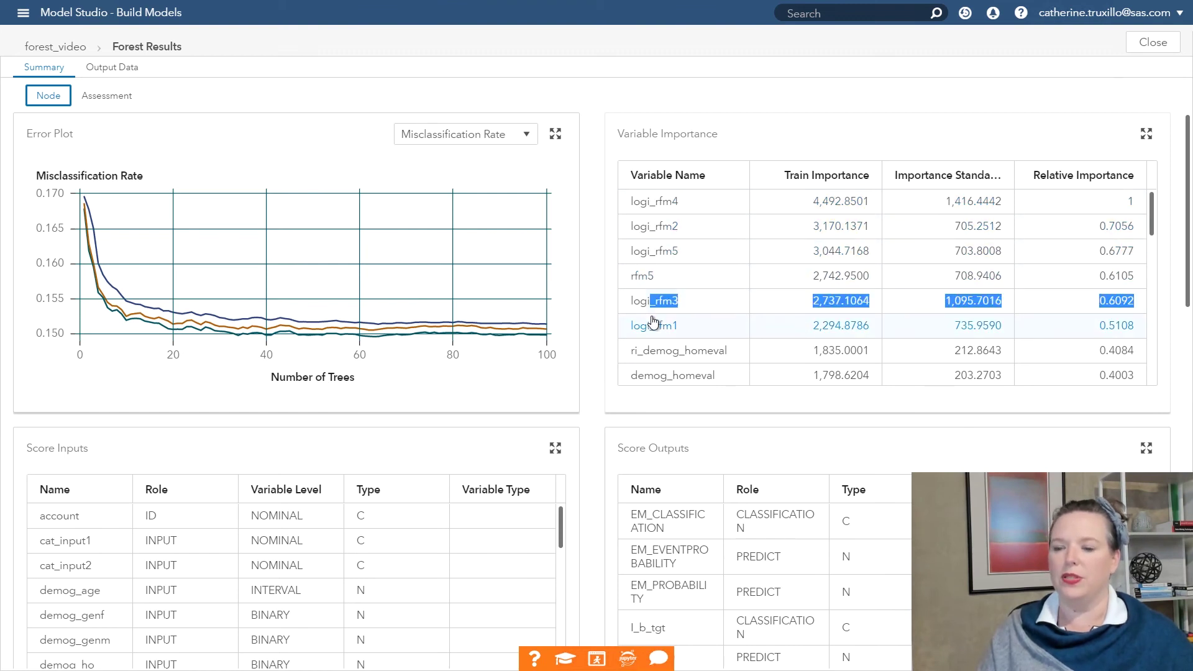
left_click(749, 281)
scroll(748, 365, "down", 3)
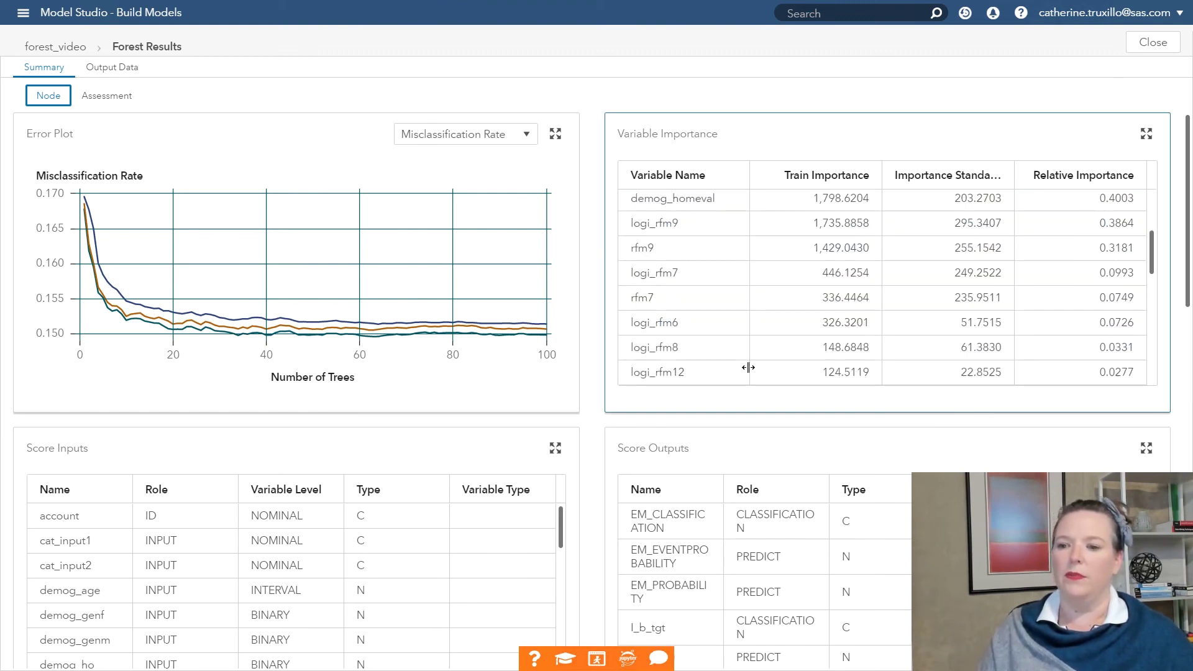
scroll(748, 367, "down", 3)
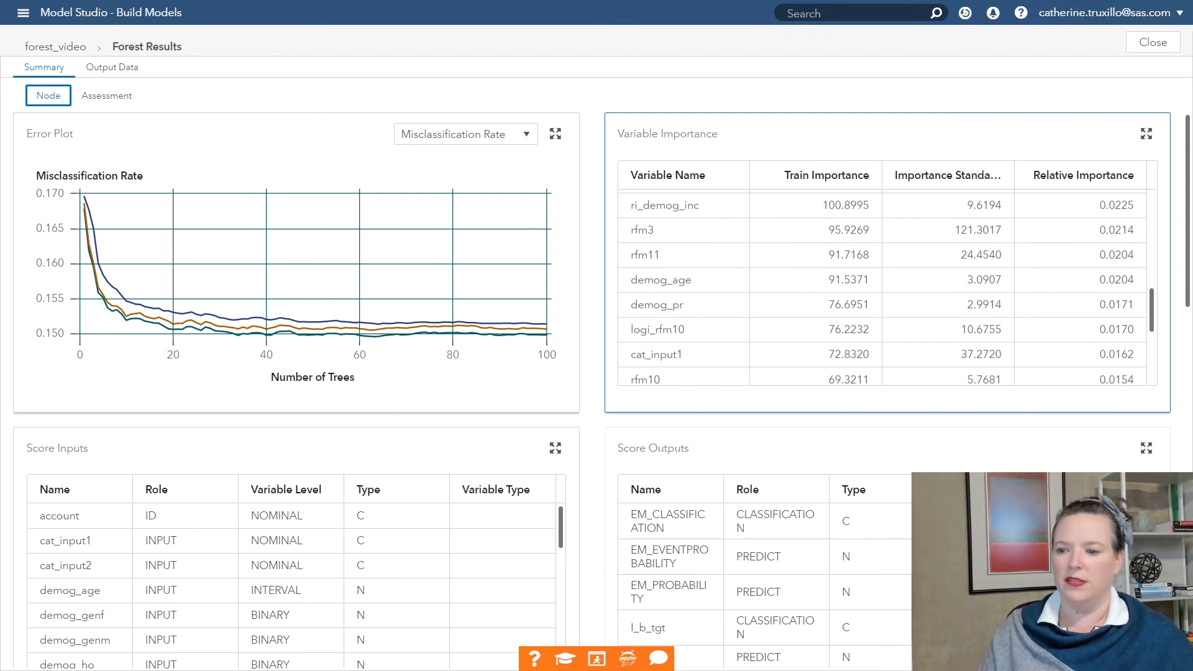
scroll(765, 572, "down", 2)
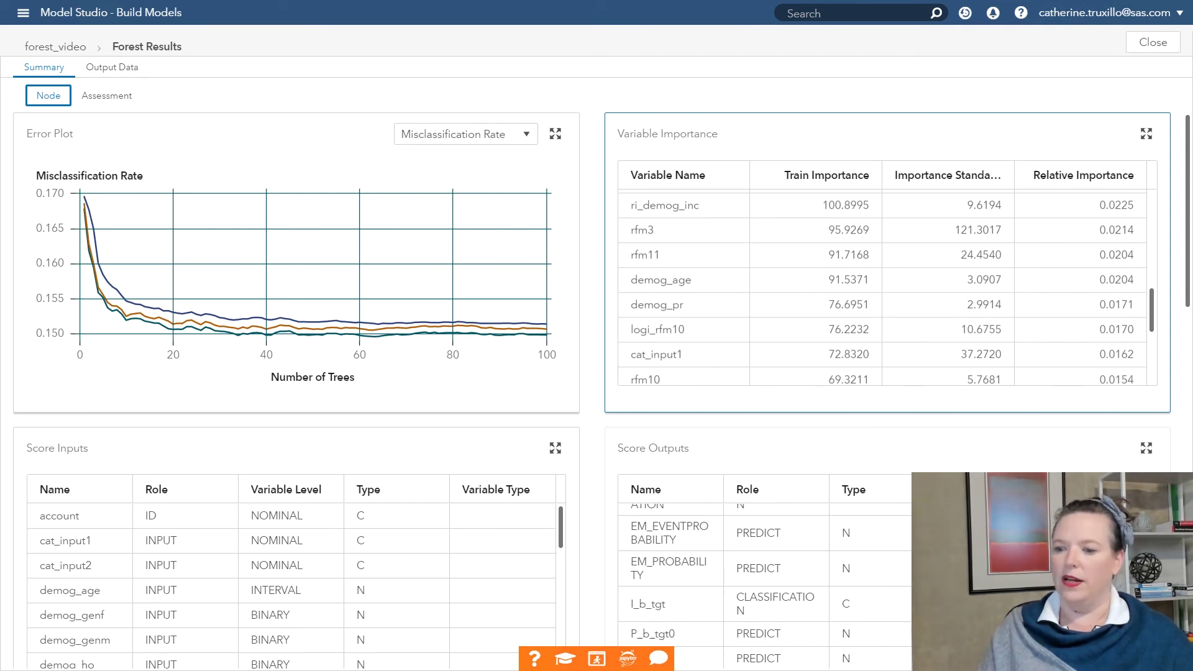
scroll(765, 571, "up", 2)
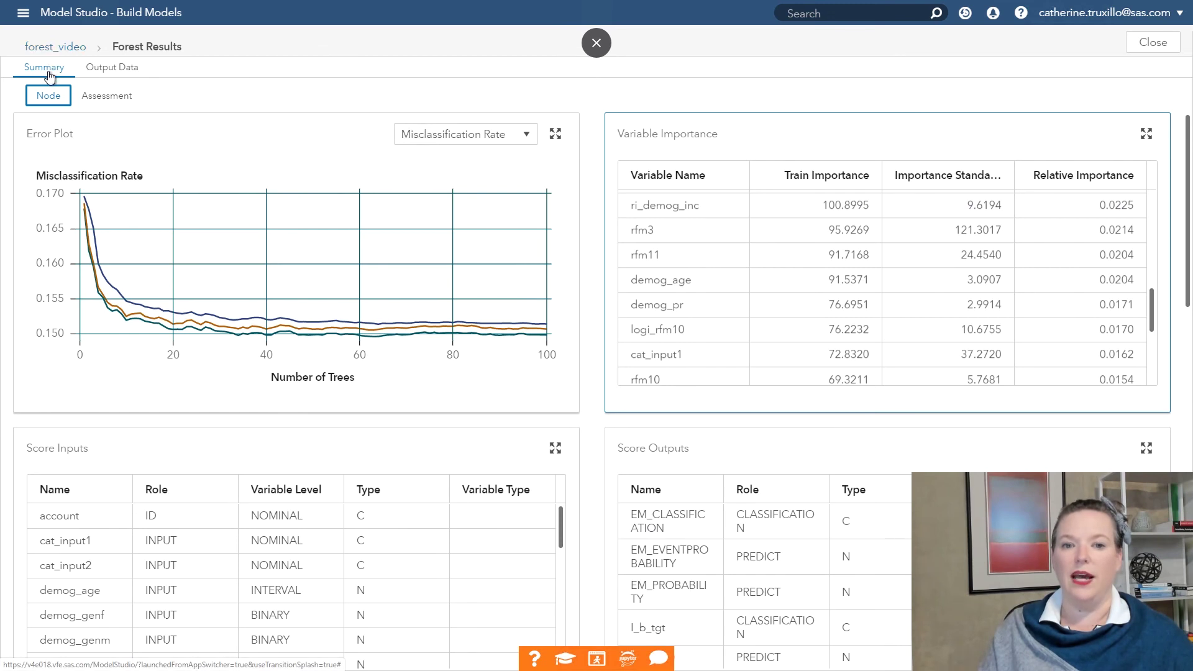
Close Forest Results, then review and close Model Comparison results naming Stepwise Logistic Regression champion
left_click(1148, 50)
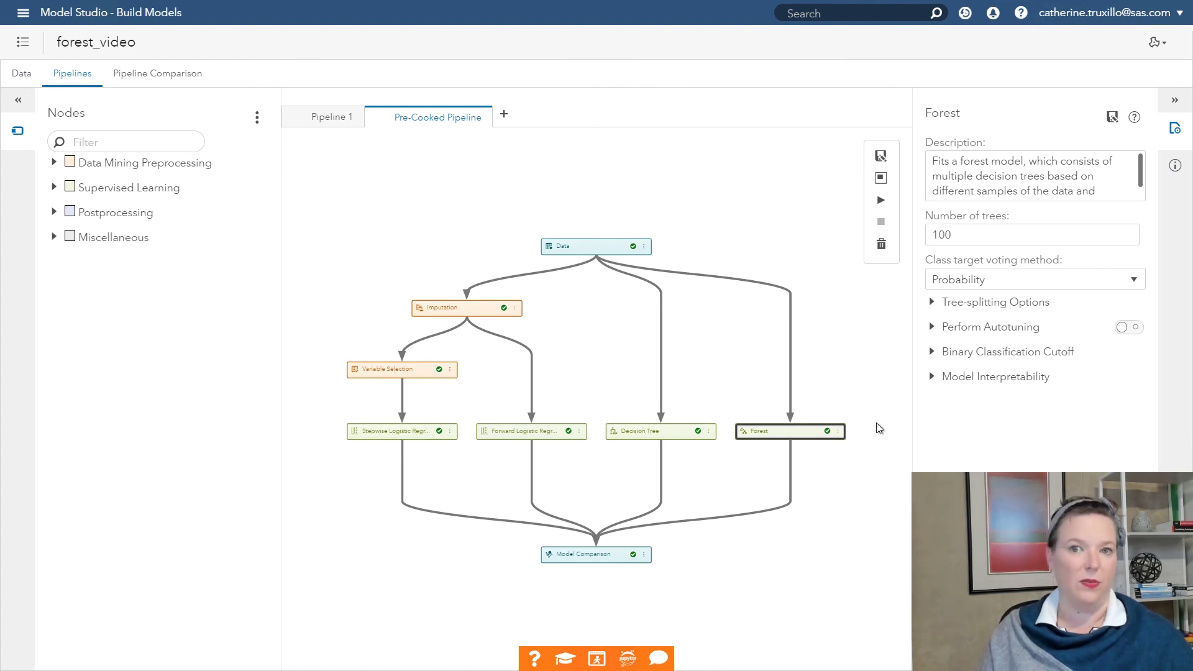
right_click(582, 553)
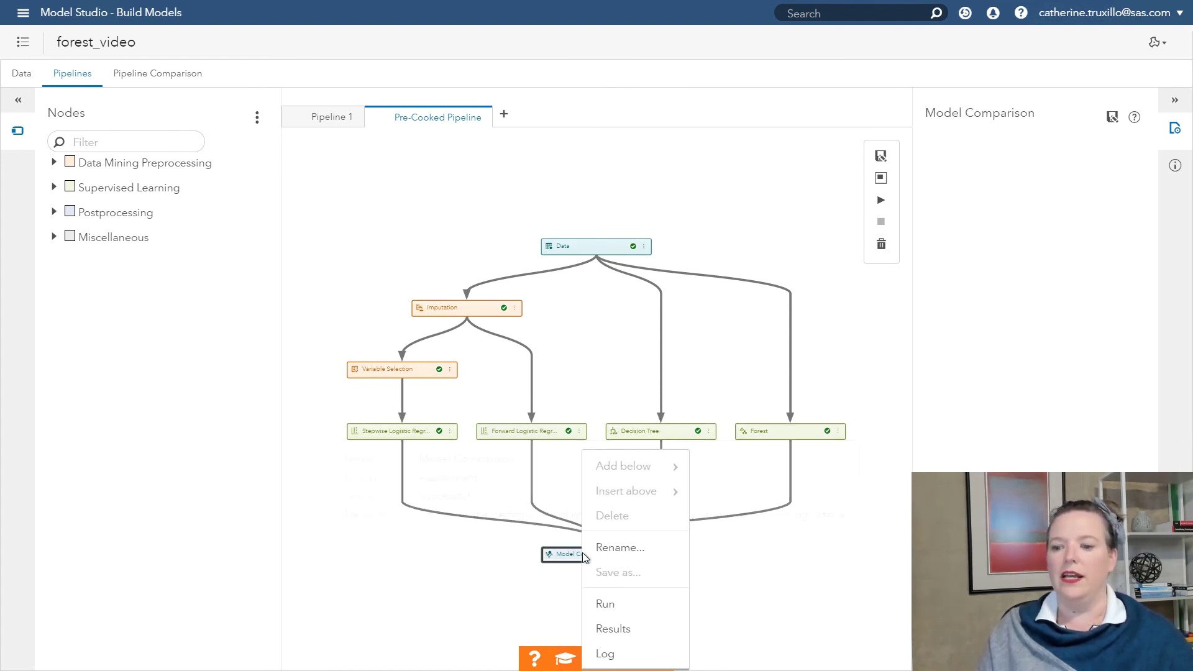
left_click(609, 630)
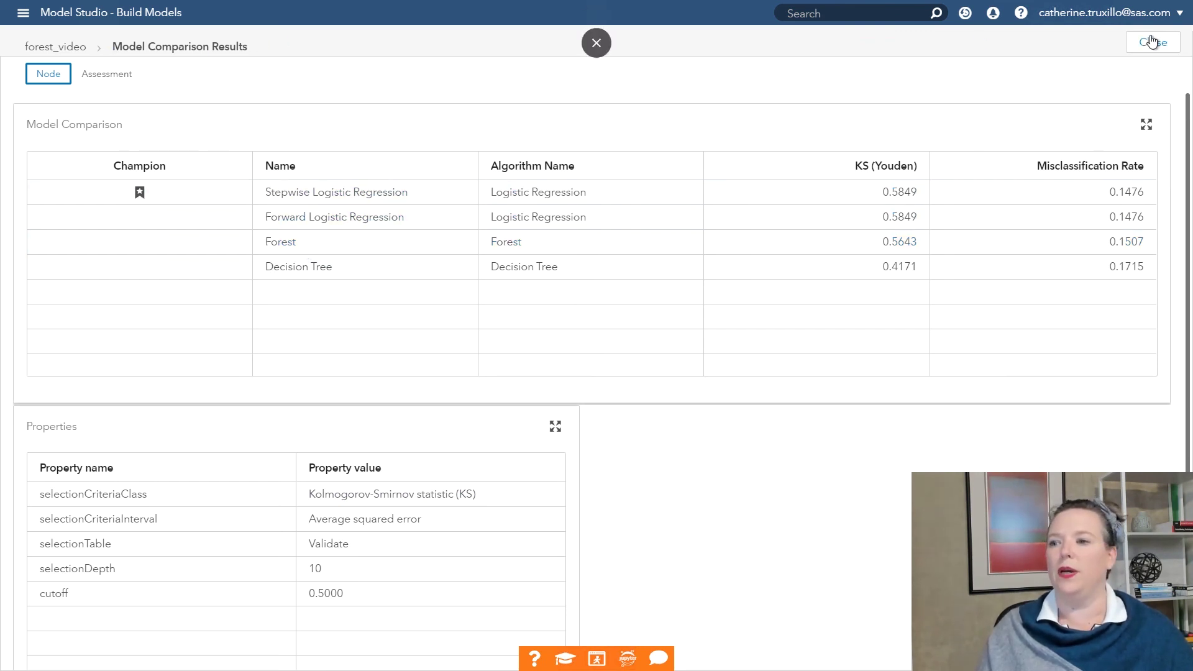
left_click(1141, 53)
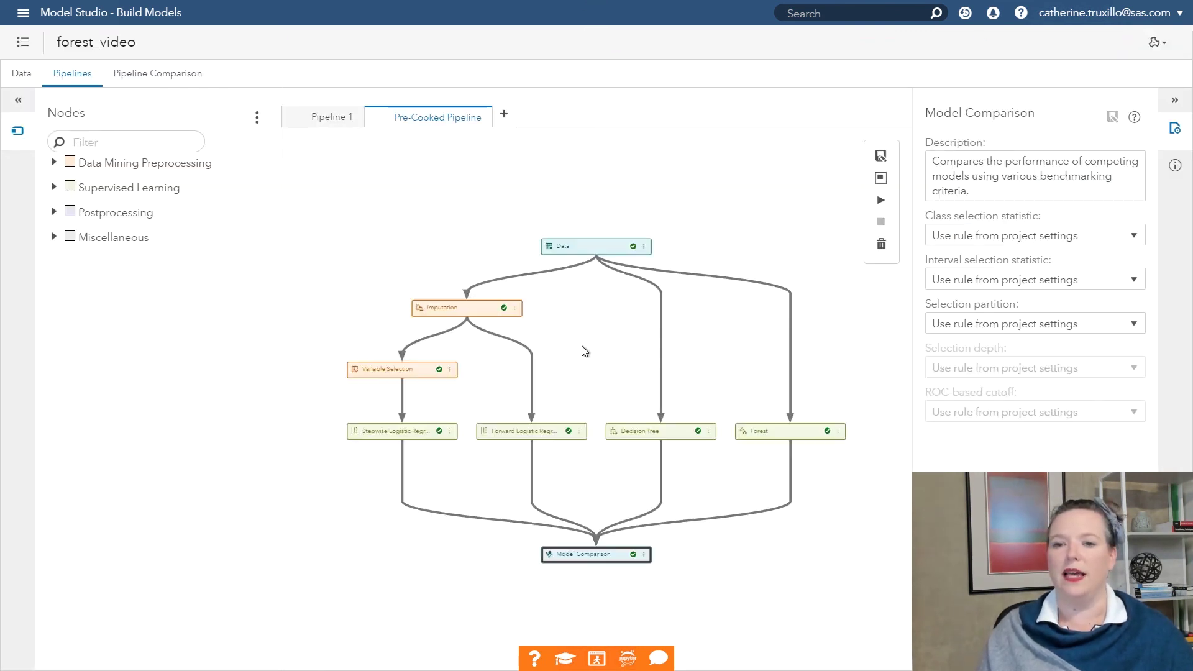
Review the Forest node's settings (100 trees, Probability voting) and its autotuning options, leaving autotuning off
left_click(770, 431)
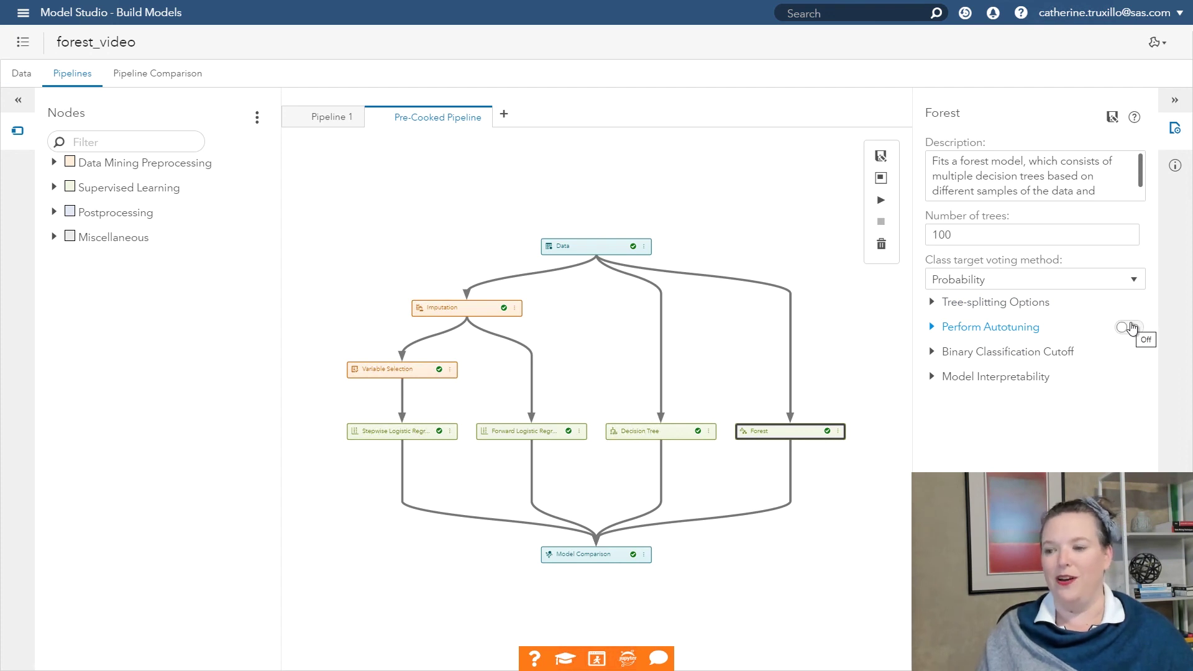
left_click(931, 327)
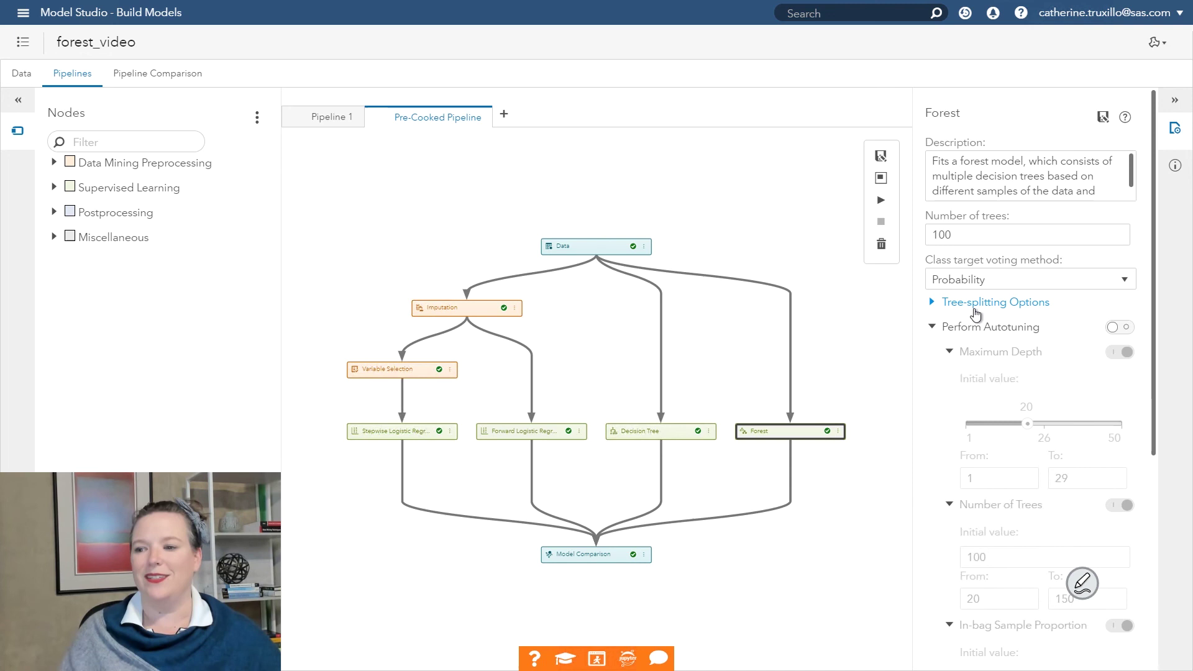
left_click(932, 328)
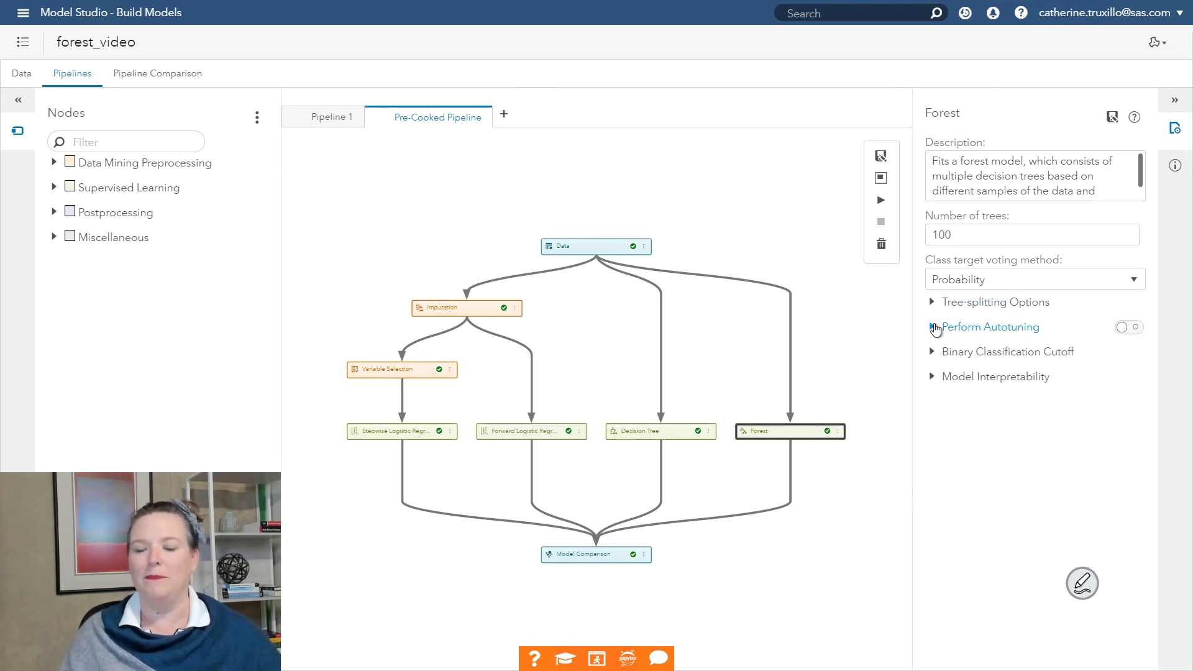